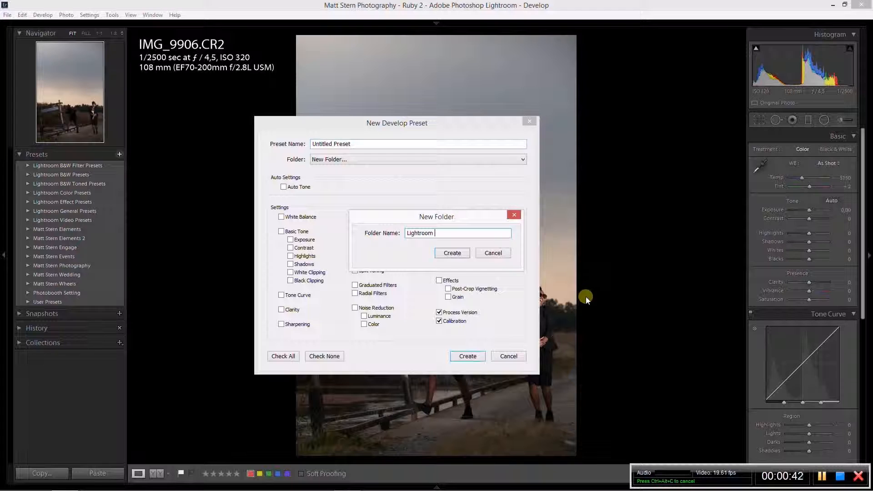
# Name the new develop preset folder "Lightroom Preset Creation" and create it.
pyautogui.write('Preset')
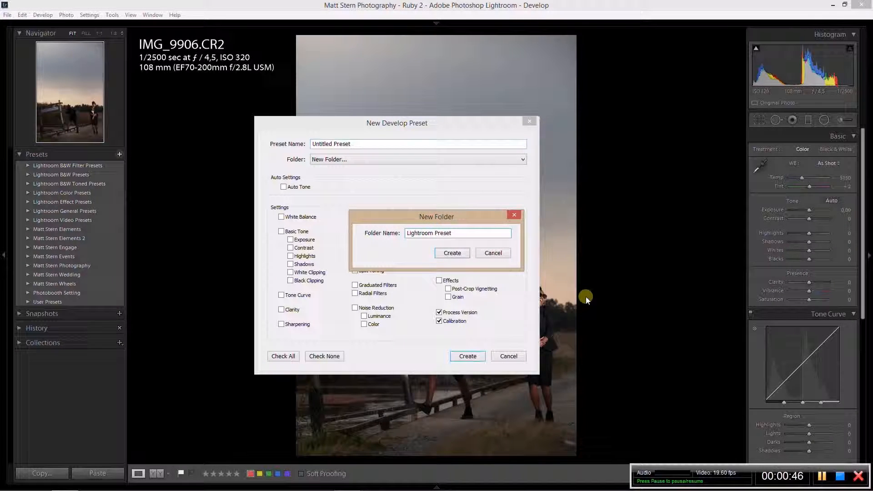
pyautogui.write(' Creation')
pyautogui.click(448, 253)
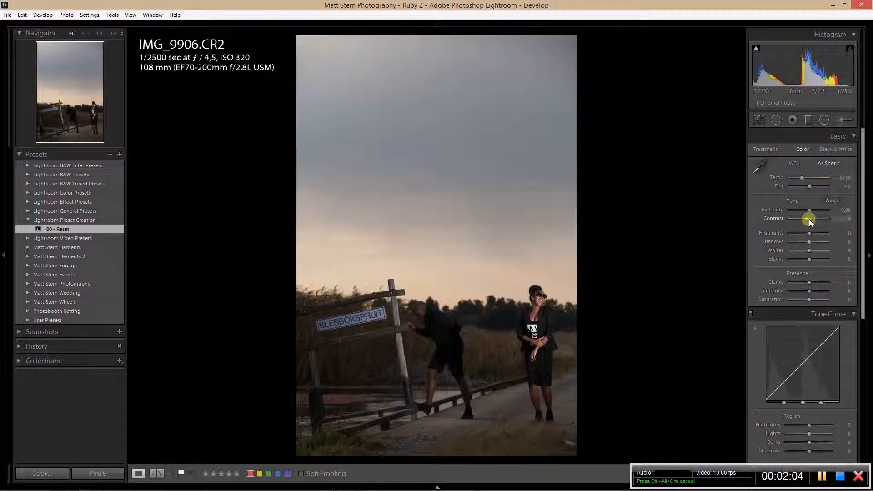
# Set the photo's contrast to −30, temperature to 5050, exposure to +0.30 and highlights to −30.
pyautogui.moveTo(809, 219); pyautogui.dragTo(803, 218)
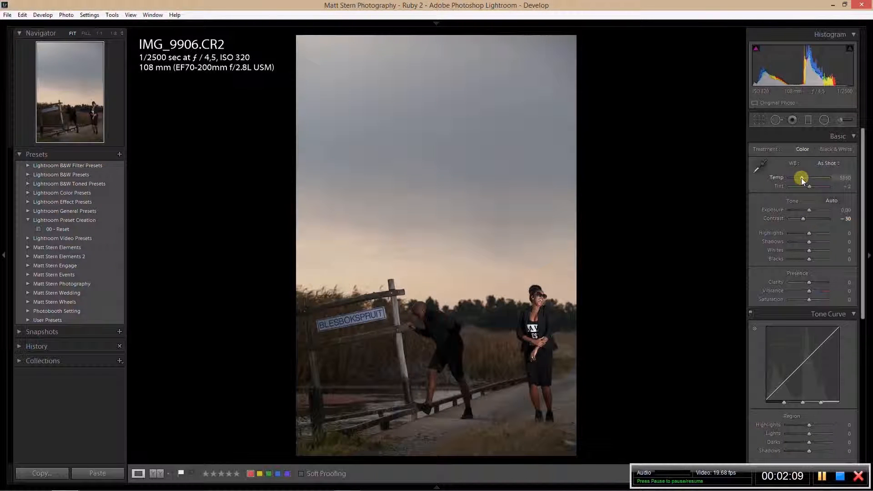
pyautogui.moveTo(844, 178); pyautogui.dragTo(841, 179)
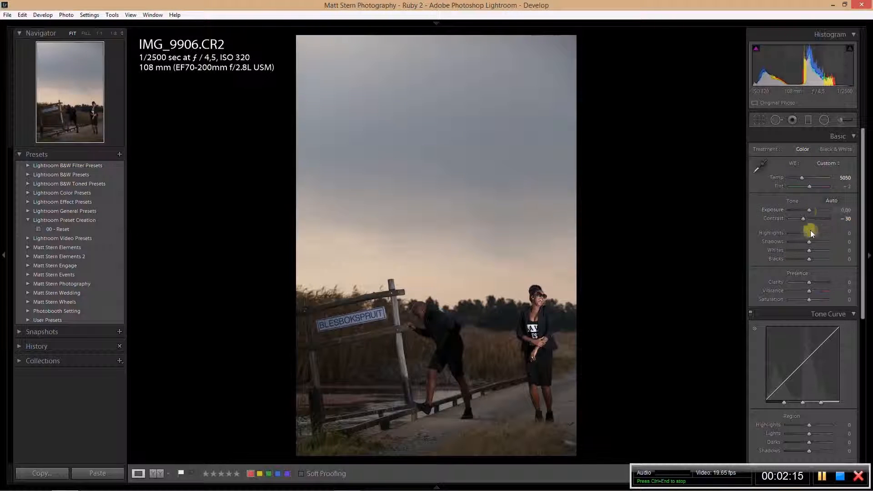
pyautogui.moveTo(809, 211); pyautogui.dragTo(808, 234)
# Set the photo's shadows to +30, whites to +17 and blacks to −14.
pyautogui.moveTo(808, 241); pyautogui.dragTo(810, 242)
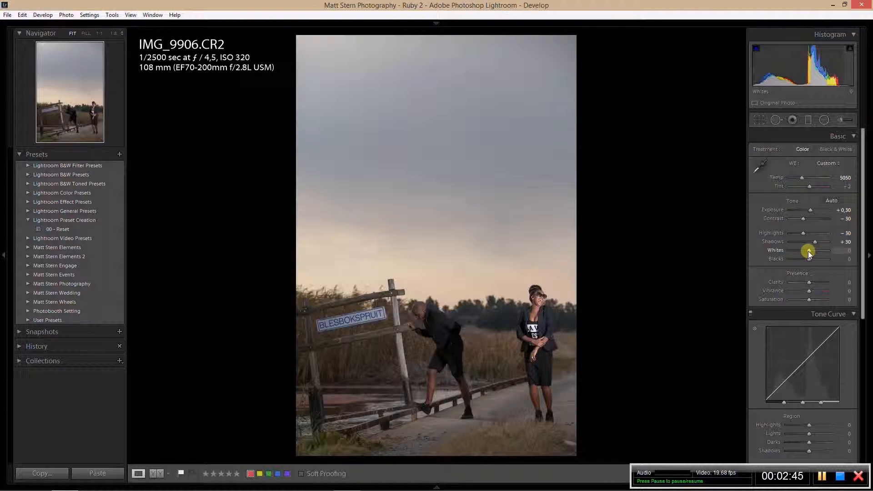
pyautogui.moveTo(808, 250); pyautogui.dragTo(811, 252)
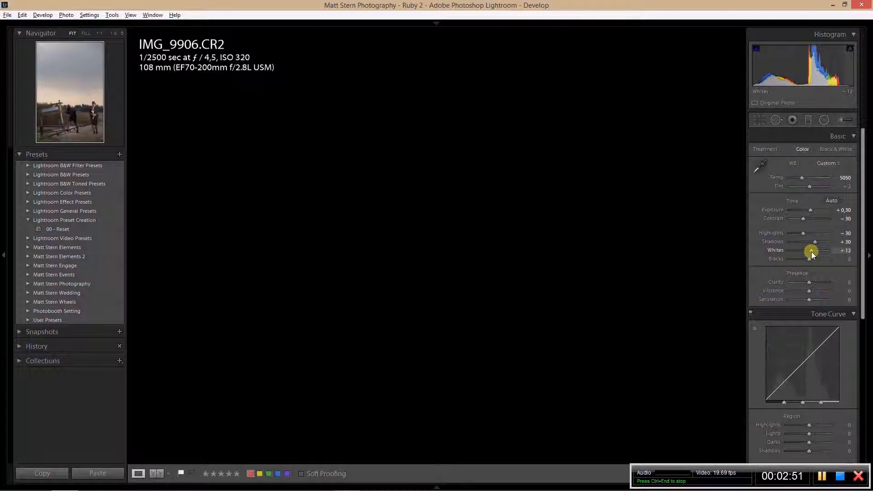
pyautogui.moveTo(815, 251); pyautogui.dragTo(807, 259)
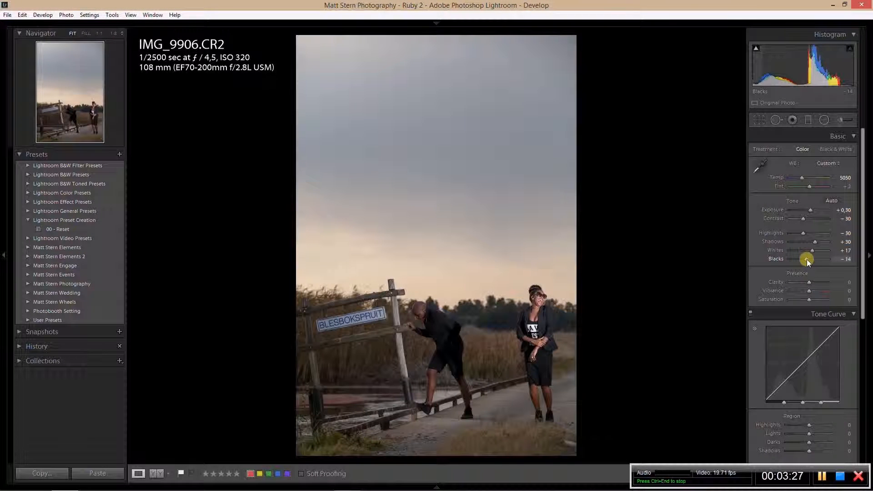
# Set the photo's clarity to +5, vibrance to +10 and saturation to −10.
pyautogui.press('Up')
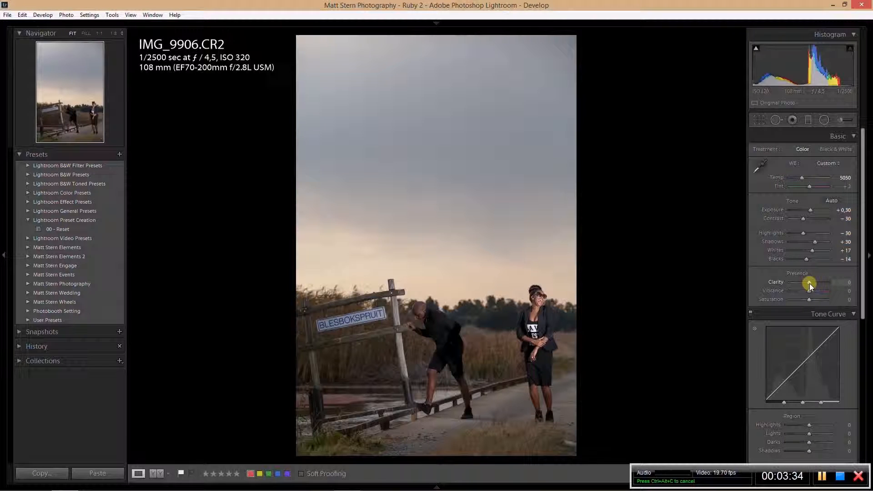
pyautogui.press('Up')
pyautogui.press('Up')
pyautogui.press('Down')
pyautogui.press('Down')
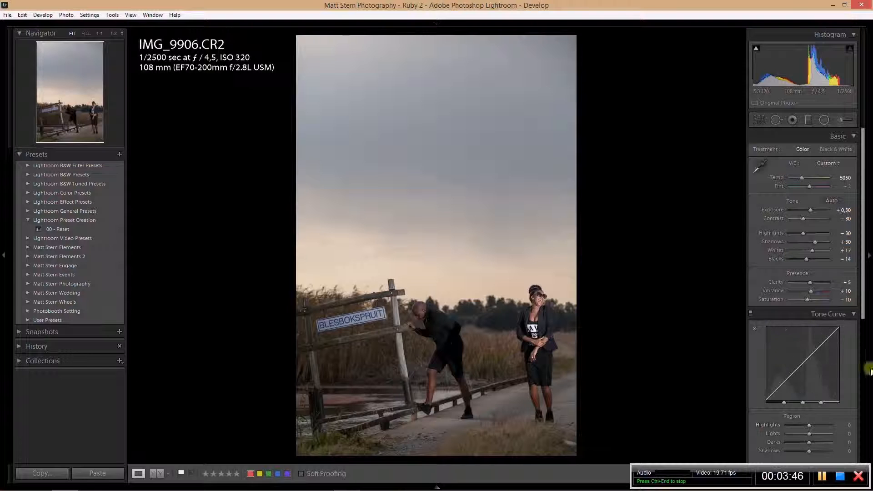
# Try the Camera Neutral and Camera Standard calibration profiles on the photo, and settle on Camera Faithful.
pyautogui.click(854, 314)
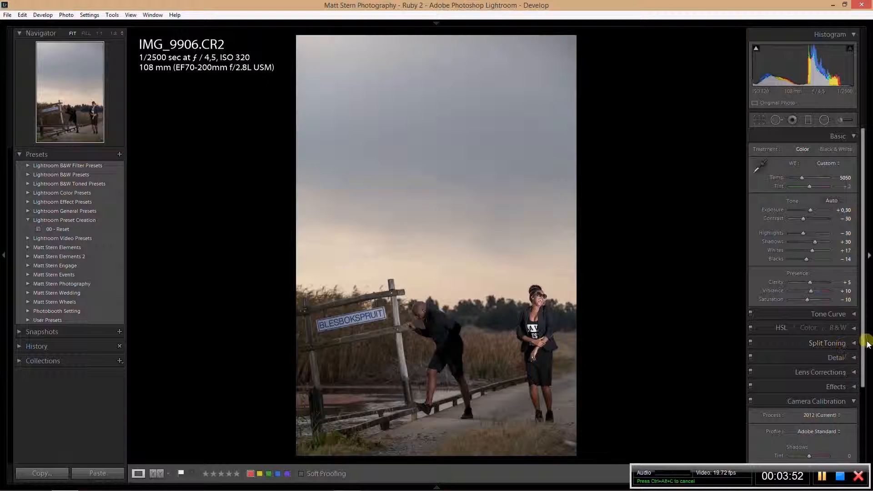
pyautogui.scroll(-3, 864, 366)
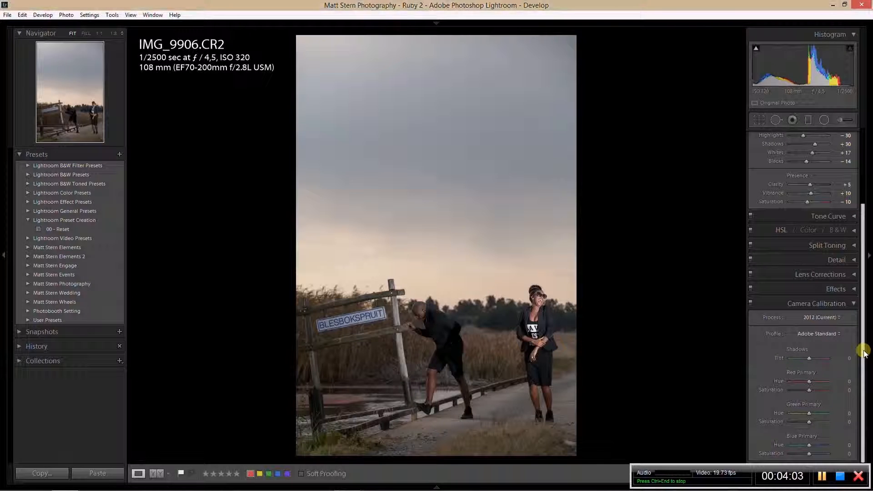
pyautogui.click(89, 35)
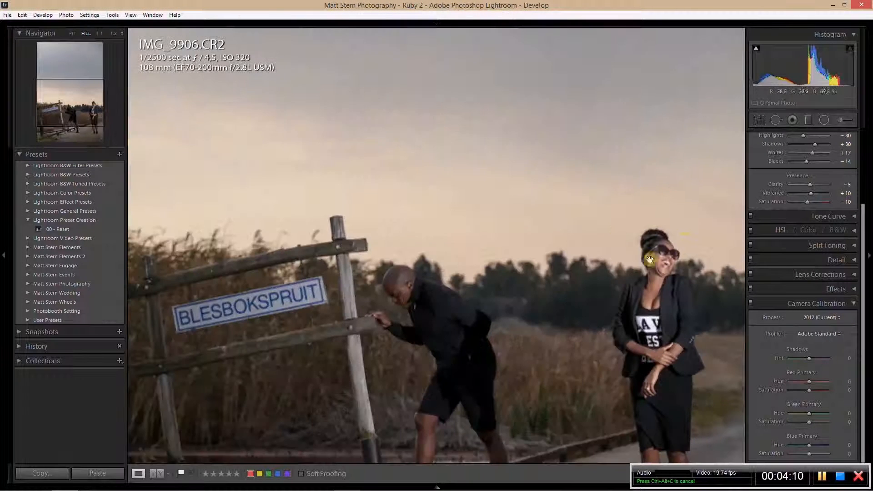
pyautogui.click(839, 335)
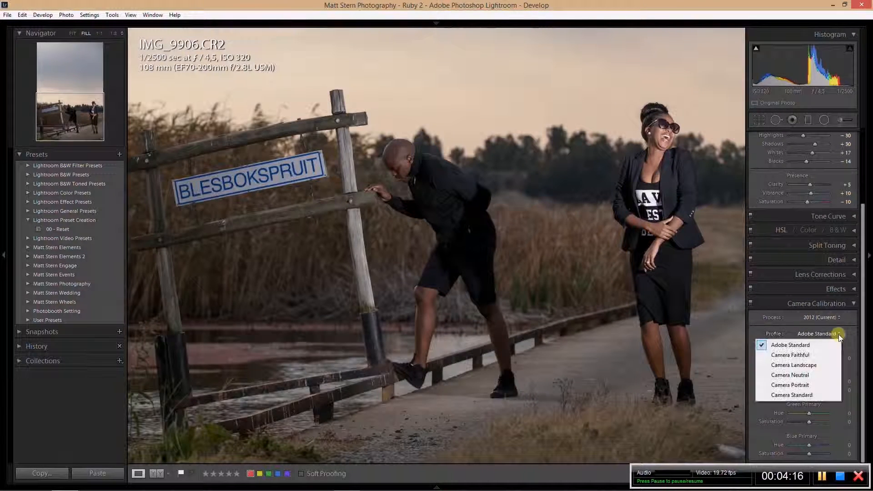
pyautogui.click(817, 374)
pyautogui.click(831, 335)
pyautogui.click(805, 395)
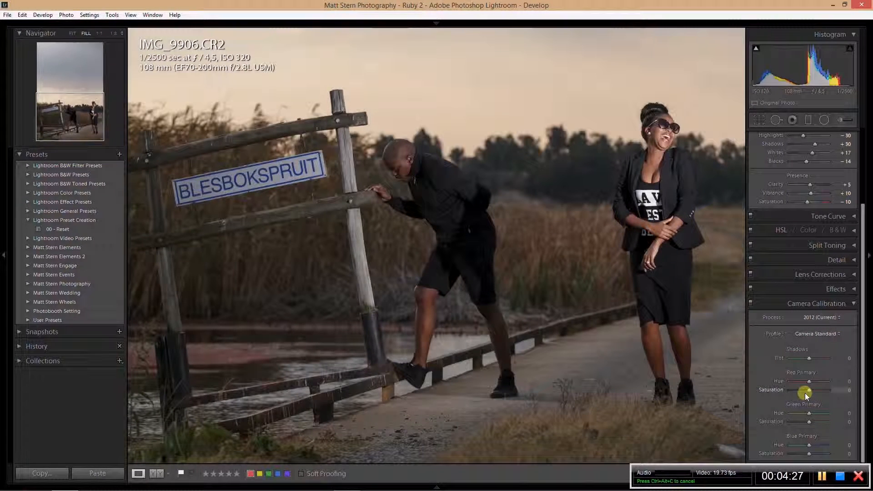
pyautogui.click(822, 334)
pyautogui.click(820, 355)
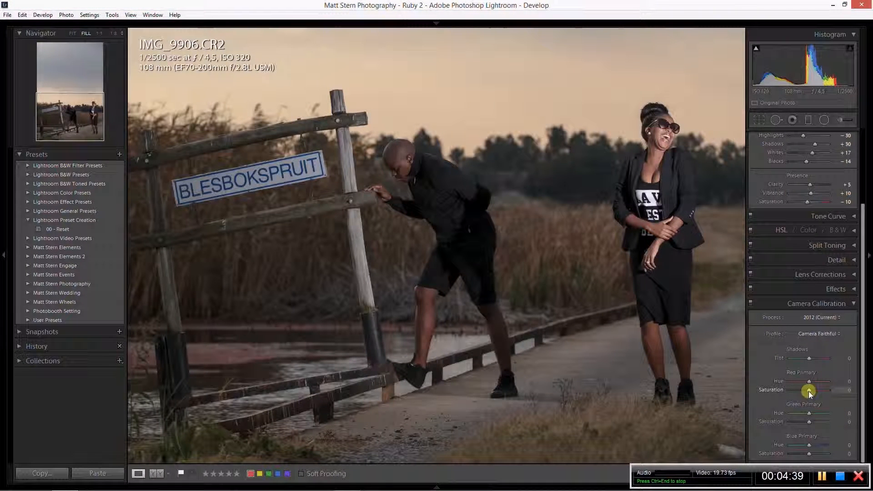
# In the camera calibration, set Red Primary saturation to −15 and Green Primary saturation to +7, and slightly raise Blue Primary saturation.
pyautogui.moveTo(848, 391); pyautogui.dragTo(841, 392)
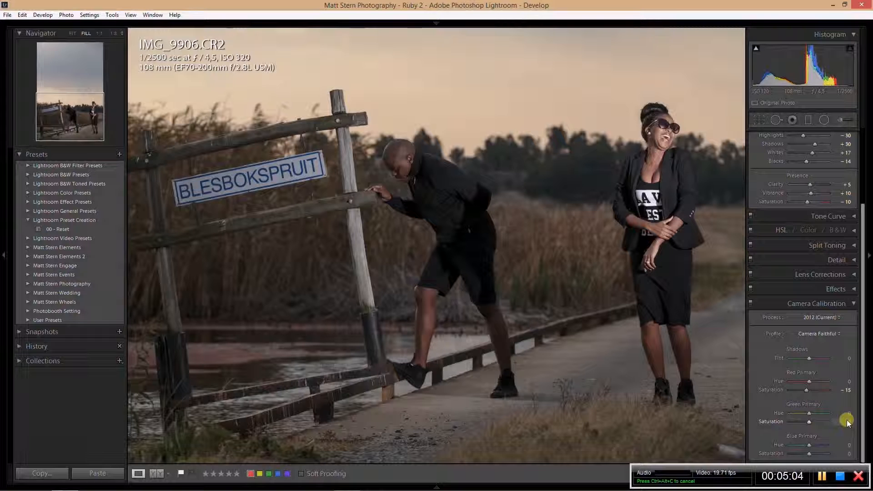
pyautogui.moveTo(846, 423); pyautogui.dragTo(851, 425)
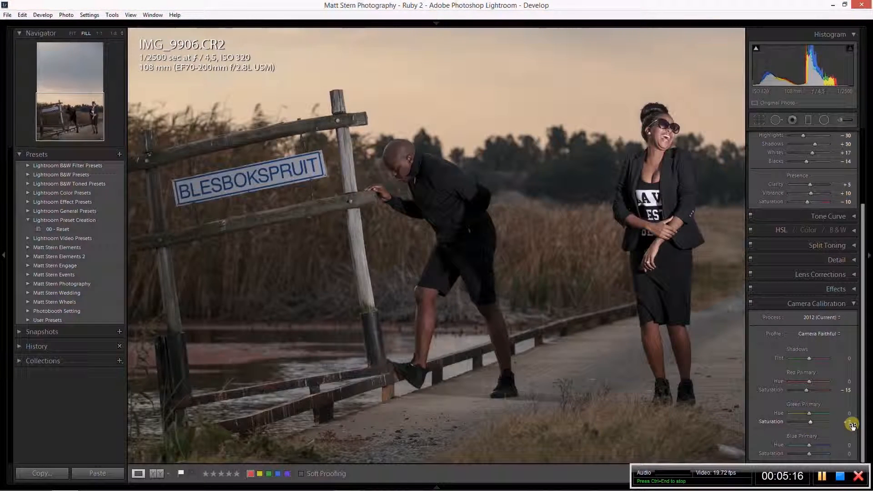
pyautogui.click(73, 33)
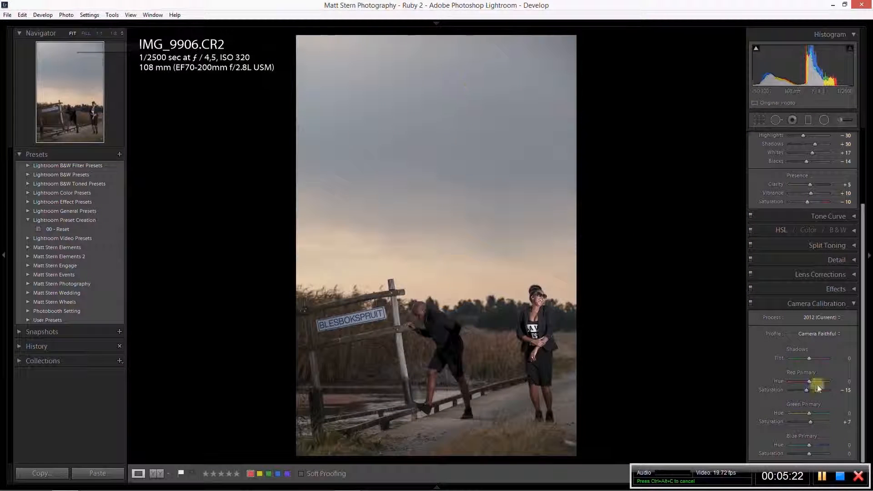
pyautogui.moveTo(849, 454); pyautogui.dragTo(853, 457)
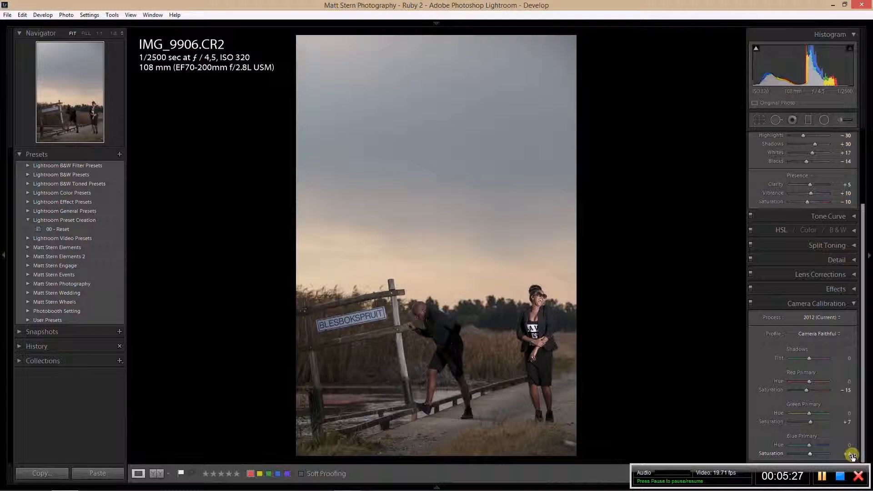
pyautogui.click(852, 304)
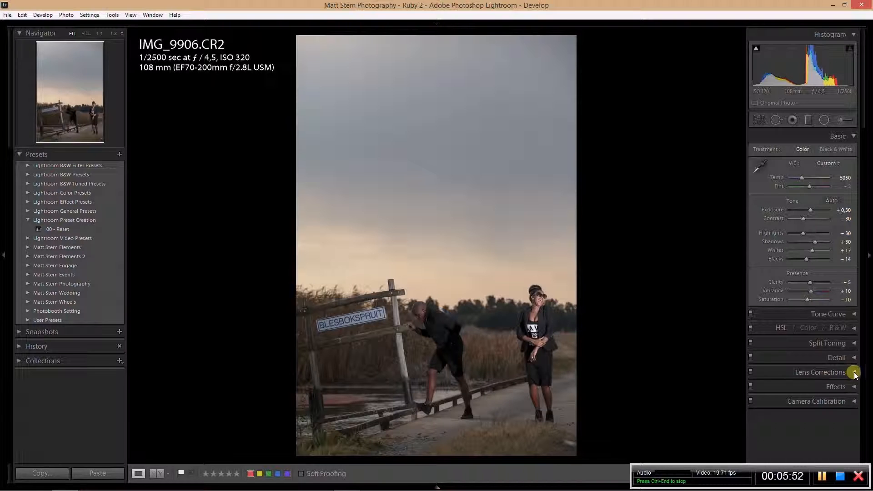
# Turn on chromatic aberration removal and lens profile corrections, and check the lens profile settings.
pyautogui.click(854, 373)
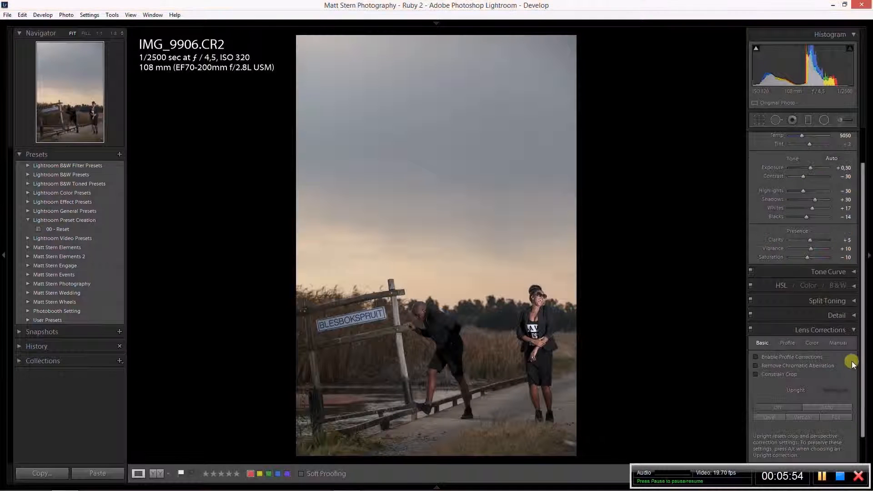
pyautogui.click(755, 366)
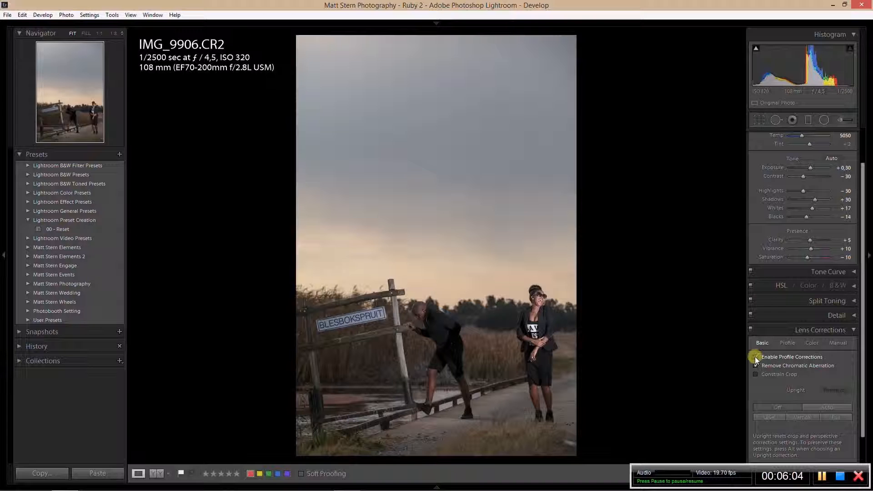
pyautogui.click(755, 356)
pyautogui.click(754, 357)
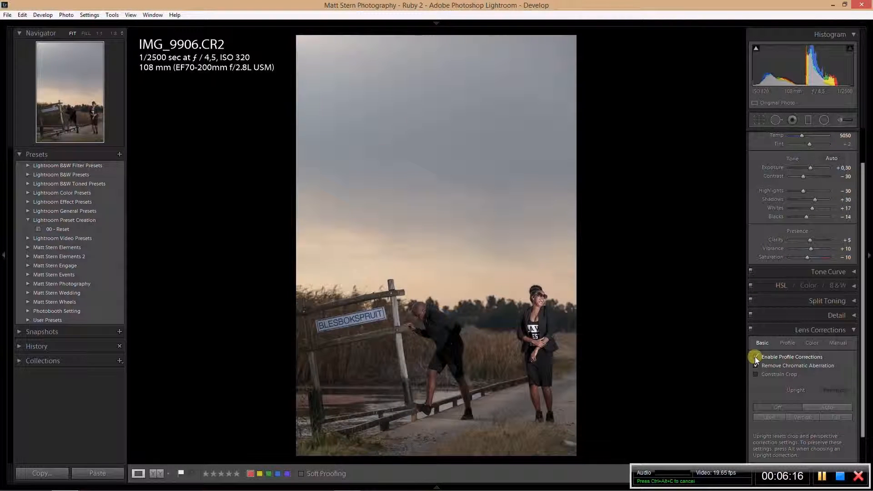
pyautogui.click(86, 33)
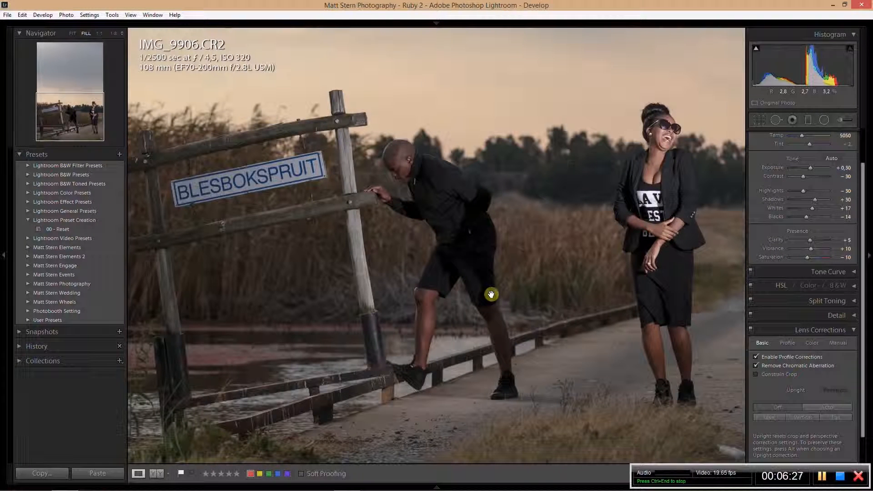
pyautogui.click(787, 343)
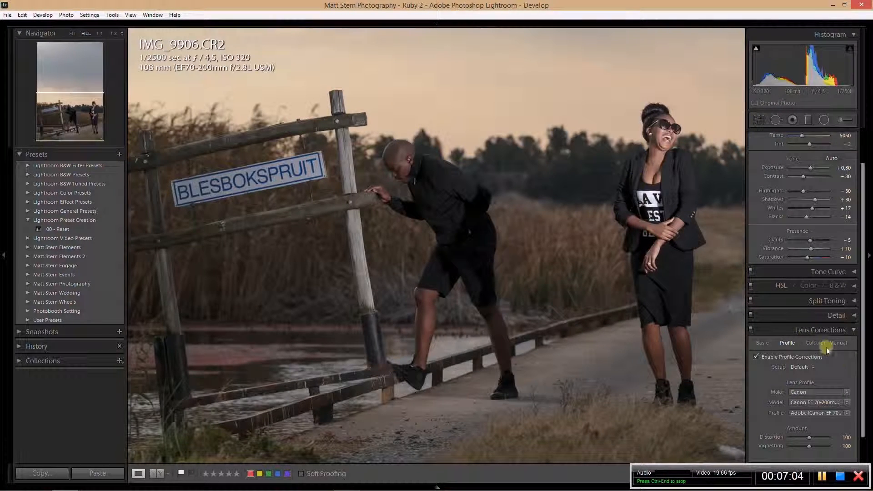
pyautogui.click(855, 334)
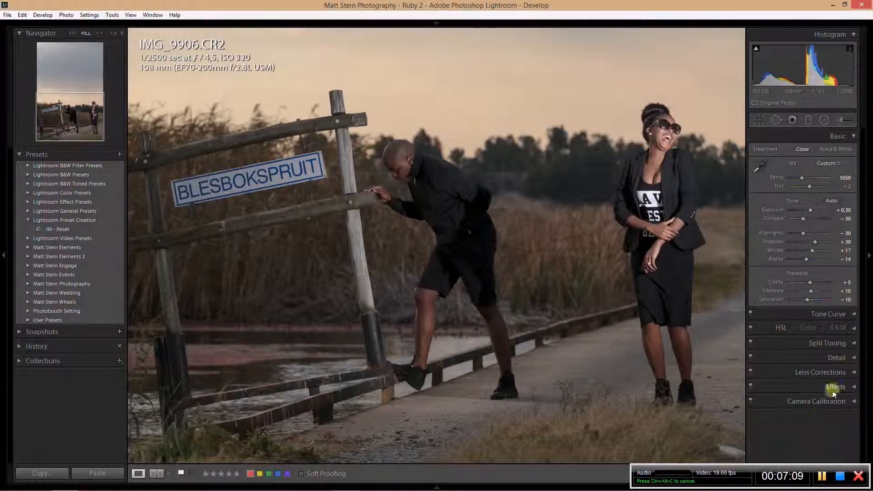
# Set the sharpening amount to 35 and the sharpening detail to 60.
pyautogui.click(850, 360)
pyautogui.moveTo(799, 360); pyautogui.dragTo(797, 361)
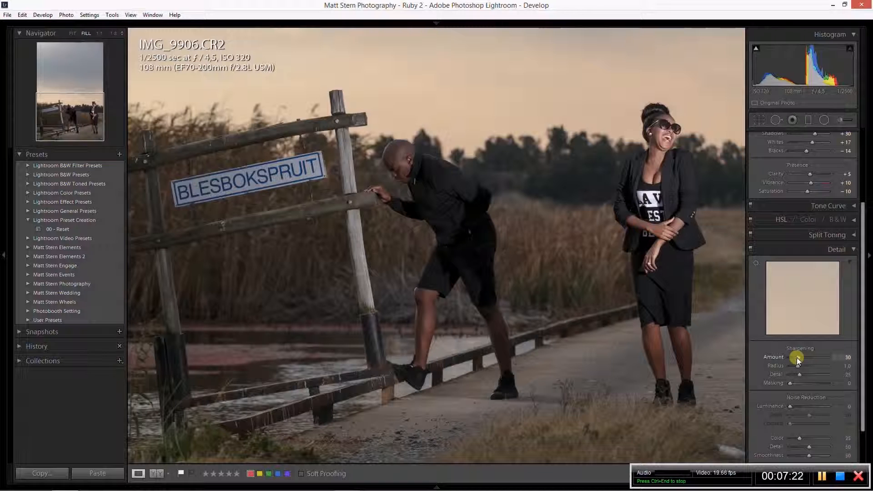
pyautogui.press('Up')
pyautogui.press('Up')
pyautogui.press('Up')
pyautogui.press('Up')
pyautogui.press('Up')
pyautogui.press('Up')
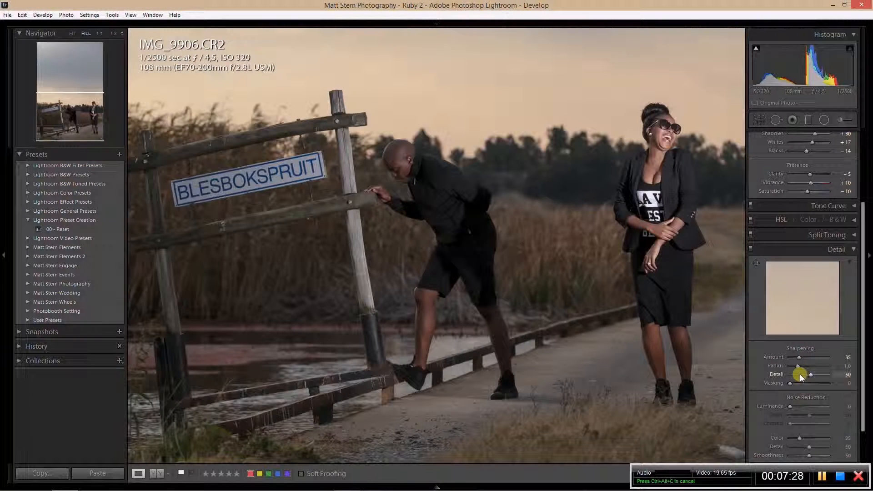
pyautogui.press('Up')
pyautogui.press('Up')
# Set the sharpening masking to 85.
pyautogui.press('Up')
pyautogui.press('Up')
pyautogui.press('Up')
pyautogui.press('Up')
pyautogui.press('Up')
pyautogui.press('Up')
pyautogui.press('Up')
pyautogui.press('Up')
pyautogui.press('Up')
pyautogui.press('Up')
pyautogui.press('Up')
pyautogui.press('Up')
pyautogui.press('Up')
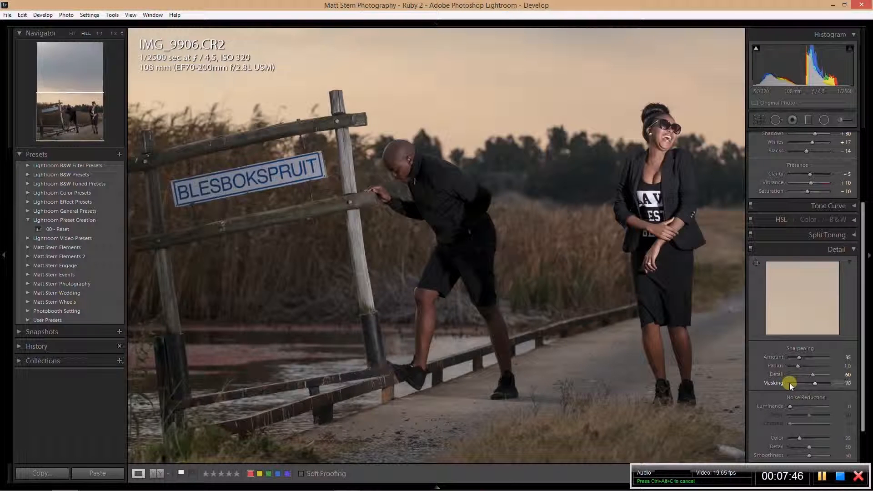
pyautogui.press('Up')
pyautogui.press('Up')
pyautogui.press('Up')
pyautogui.press('Up')
# Inspect the photo at 1:1 and set luminance noise reduction to 30.
pyautogui.click(98, 33)
pyautogui.press('Up')
pyautogui.press('Up')
pyautogui.press('Up')
pyautogui.press('Up')
pyautogui.press('Up')
pyautogui.press('Up')
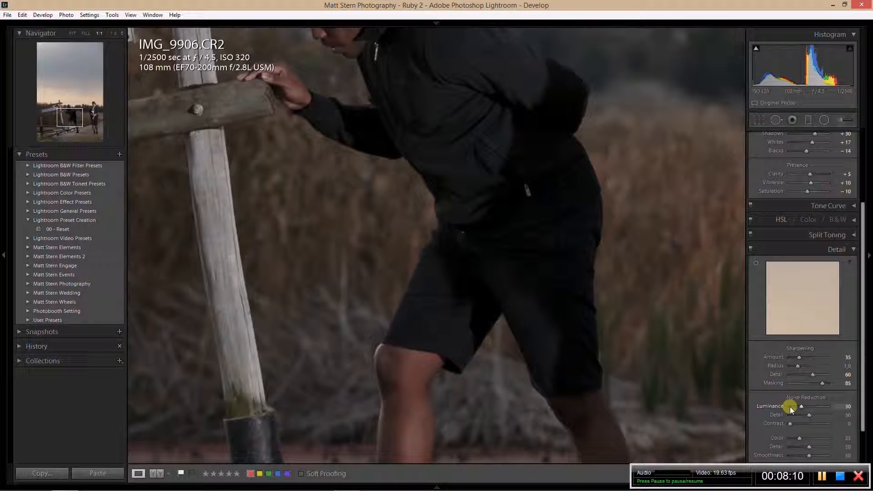
# Set the luminance noise reduction contrast to 50 and the color noise reduction to 50.
pyautogui.press('Up')
pyautogui.press('Up')
pyautogui.press('Up')
pyautogui.press('Up')
pyautogui.press('Up')
pyautogui.press('Up')
pyautogui.press('Up')
pyautogui.press('Up')
pyautogui.press('Up')
pyautogui.press('Up')
pyautogui.press('Up')
pyautogui.press('Up')
pyautogui.press('Up')
pyautogui.press('Up')
pyautogui.press('Up')
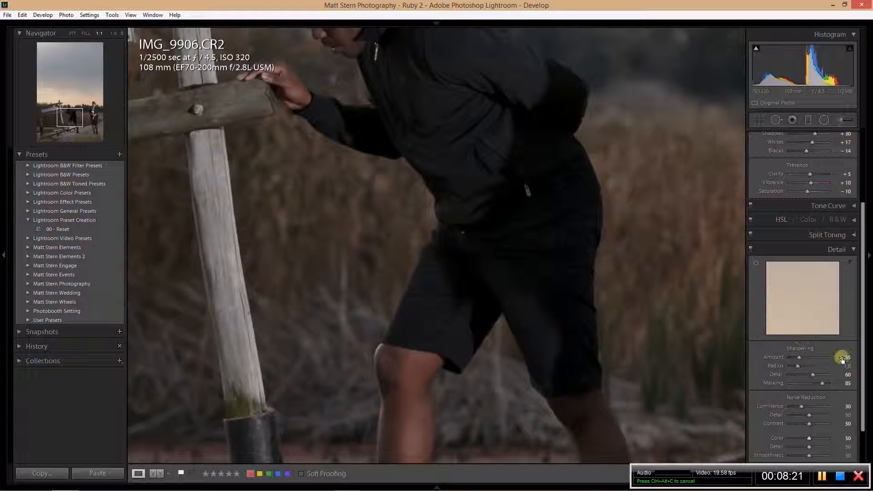
pyautogui.click(851, 250)
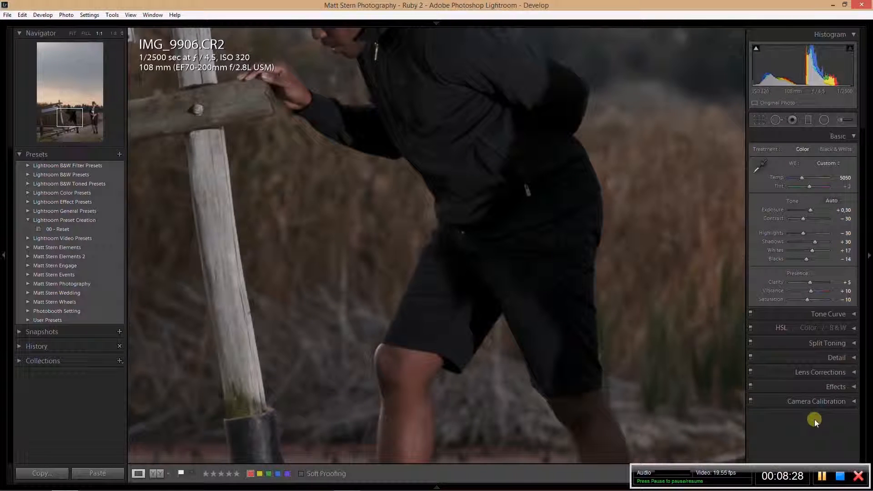
# Return the photo to the fill view and set the orange saturation to −15 in the HSL adjustments.
pyautogui.click(450, 227)
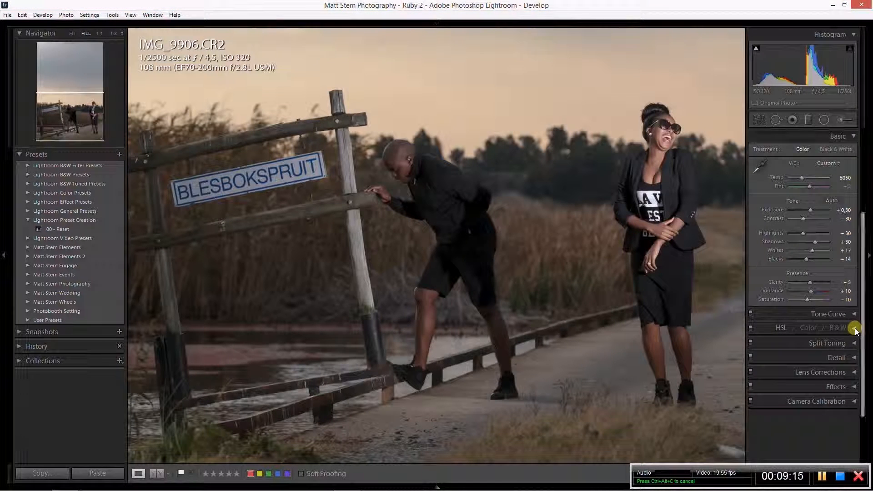
pyautogui.click(855, 328)
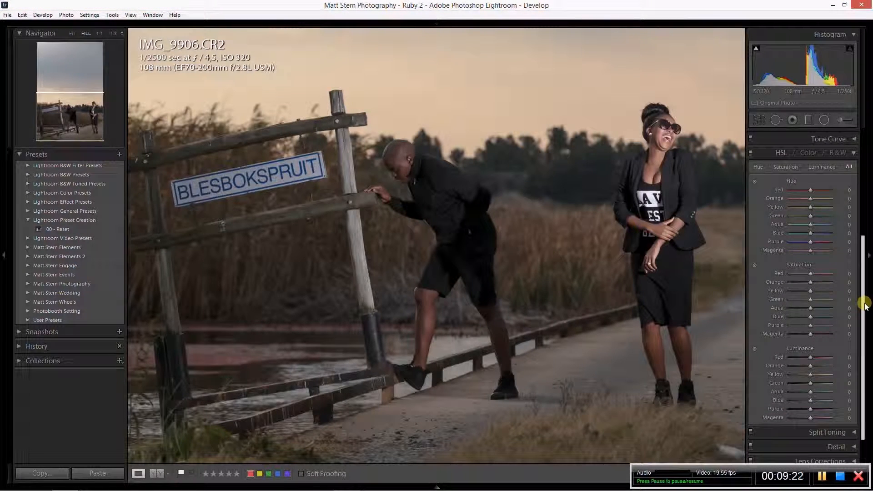
pyautogui.press('Down')
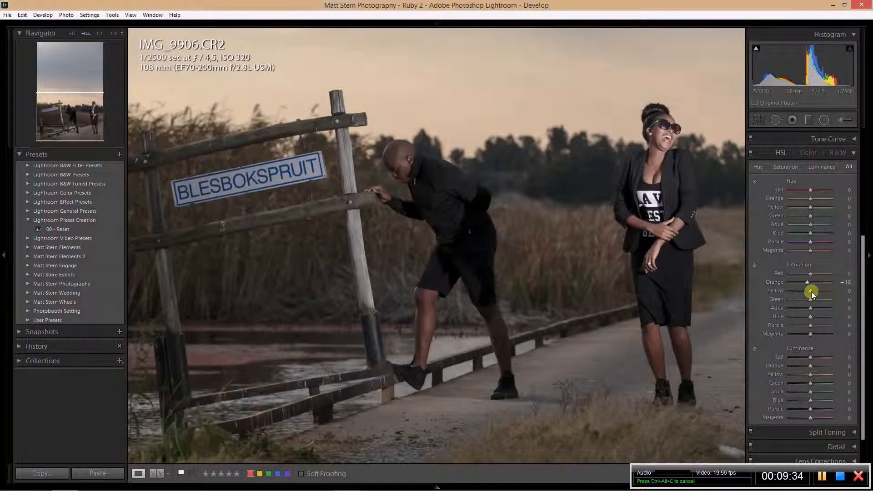
# Set the HSL saturation to yellow +8 and green +20, and the luminance to orange +10, yellow +10 and green −15.
pyautogui.moveTo(811, 291); pyautogui.dragTo(813, 291)
pyautogui.moveTo(810, 384); pyautogui.dragTo(809, 384)
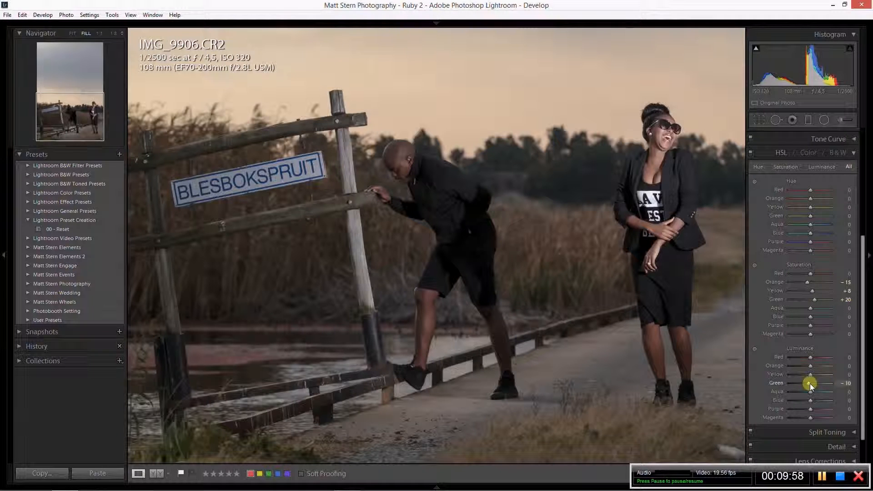
pyautogui.click(74, 37)
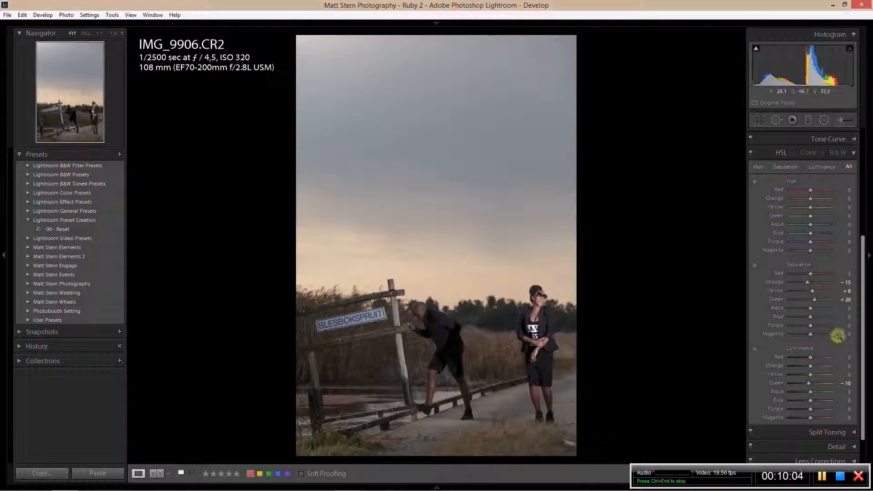
pyautogui.click(808, 383)
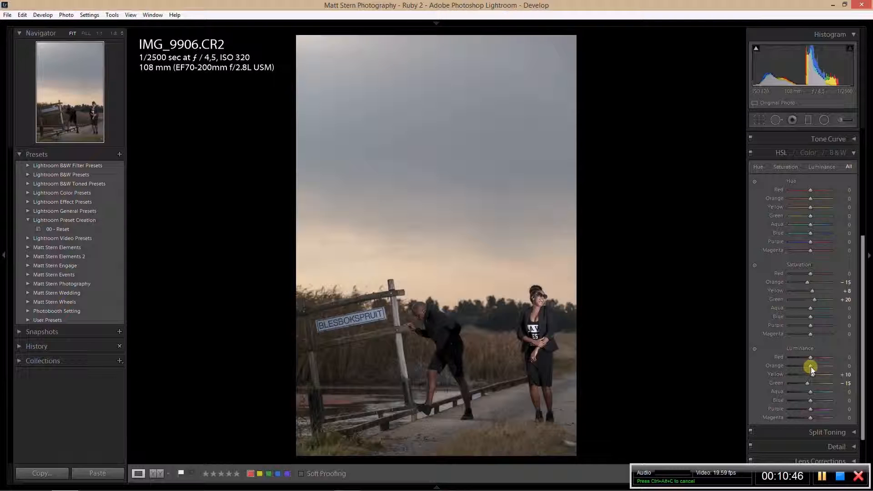
pyautogui.click(812, 367)
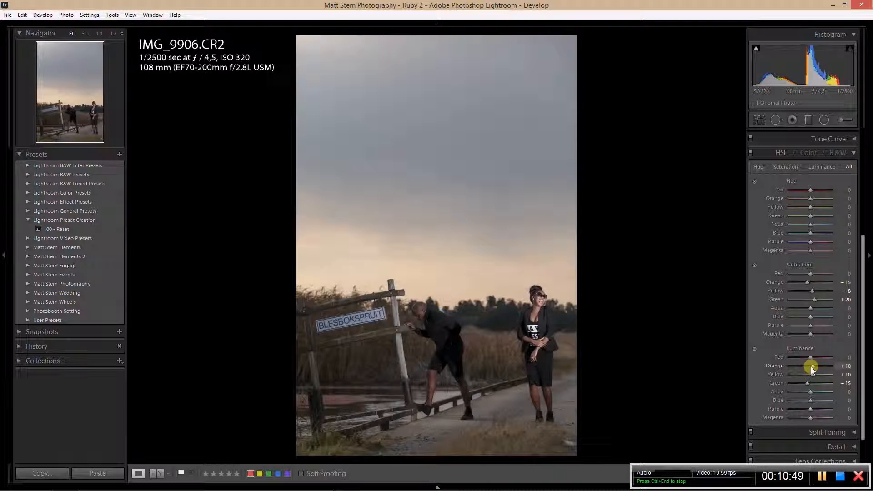
pyautogui.click(811, 367)
# Adjust the tone curve regions to Highlights −9, Lights +15, Darks −5 and Shadows +5.
pyautogui.click(852, 154)
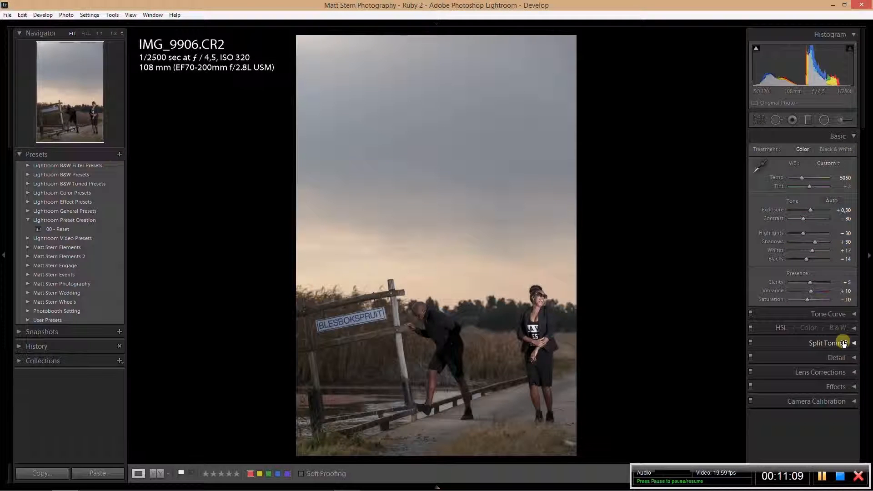
pyautogui.click(853, 314)
pyautogui.moveTo(807, 422); pyautogui.dragTo(811, 440)
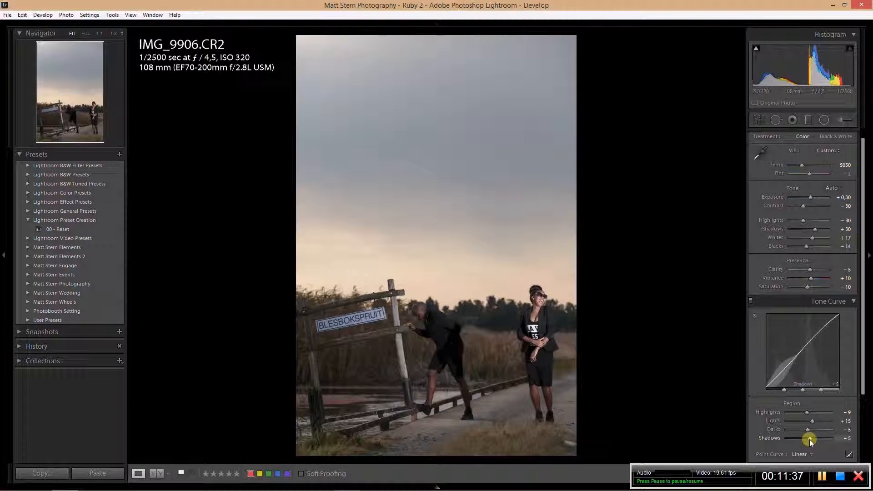
# Set the basic Blacks to +5 and lower the tone curve Darks to −10.
pyautogui.moveTo(807, 246); pyautogui.dragTo(808, 247)
pyautogui.press('Down')
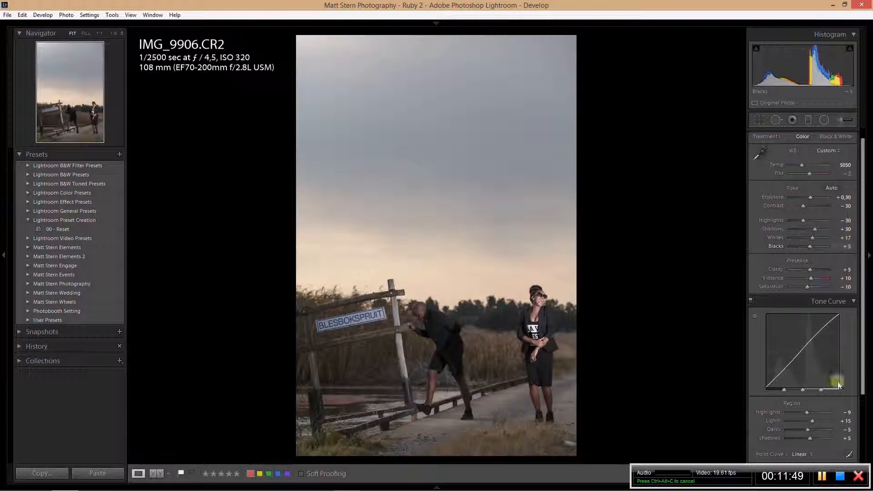
pyautogui.press('Down')
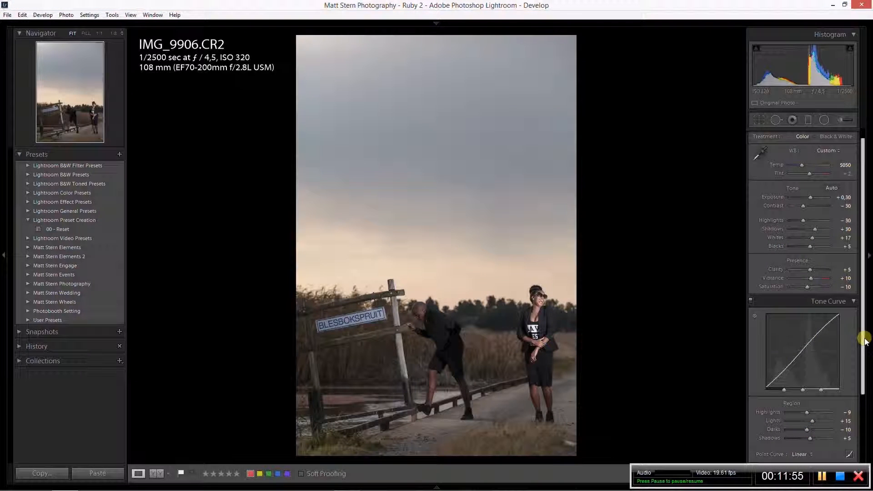
# Shift the tone curve's highlight split point toward the highlights and the lower split points toward the shadows, checking the photo in the fill view.
pyautogui.moveTo(821, 390); pyautogui.dragTo(836, 389)
pyautogui.moveTo(784, 390)
pyautogui.mouseDown()
pyautogui.moveTo(767, 392)
pyautogui.moveTo(798, 389)
pyautogui.moveTo(784, 390)
pyautogui.mouseUp()
pyautogui.click(86, 33)
pyautogui.click(801, 455)
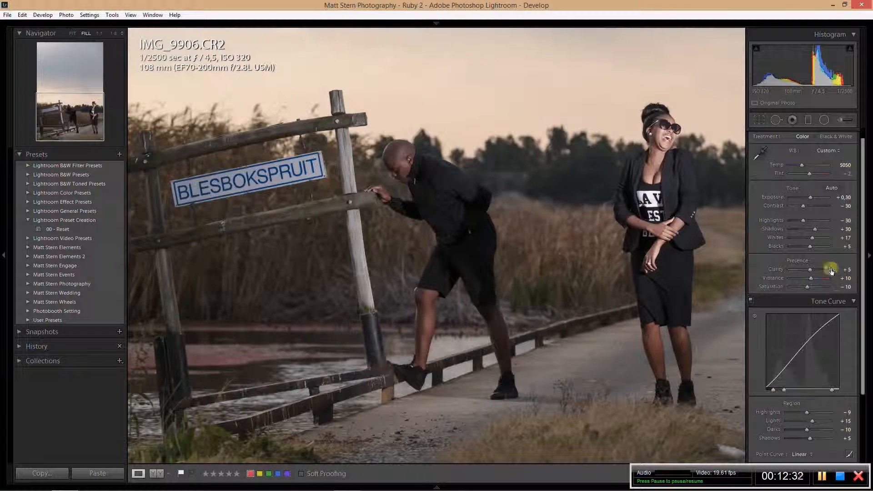
# Set the basic Exposure to +0.40 and Highlights to −46.
pyautogui.click(811, 198)
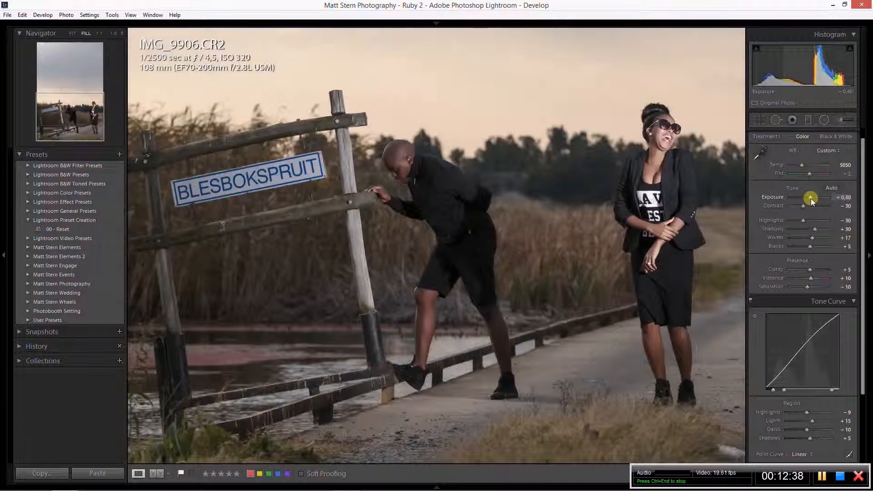
pyautogui.moveTo(803, 220); pyautogui.dragTo(803, 221)
pyautogui.click(745, 190)
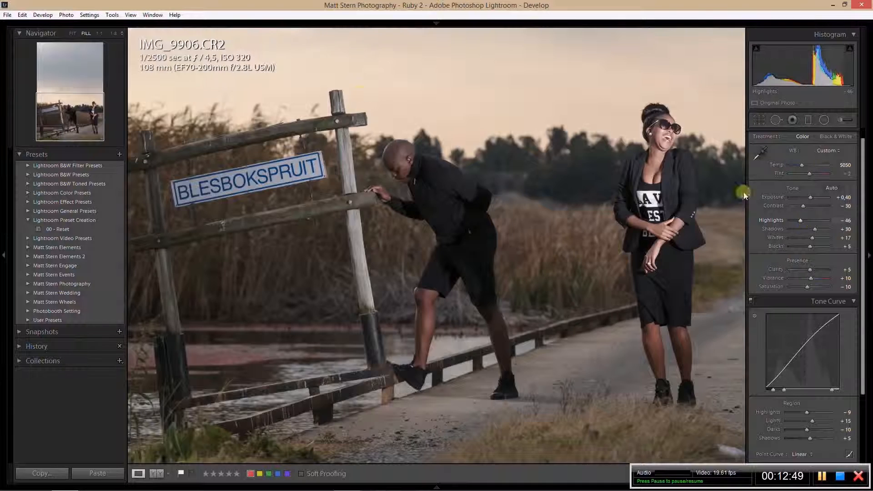
# Add Borders Alt graduated filters with Exposure −0.40, Contrast −21 and Highlights −50, one down from the photo's top and one inward from its left edge.
pyautogui.click(809, 120)
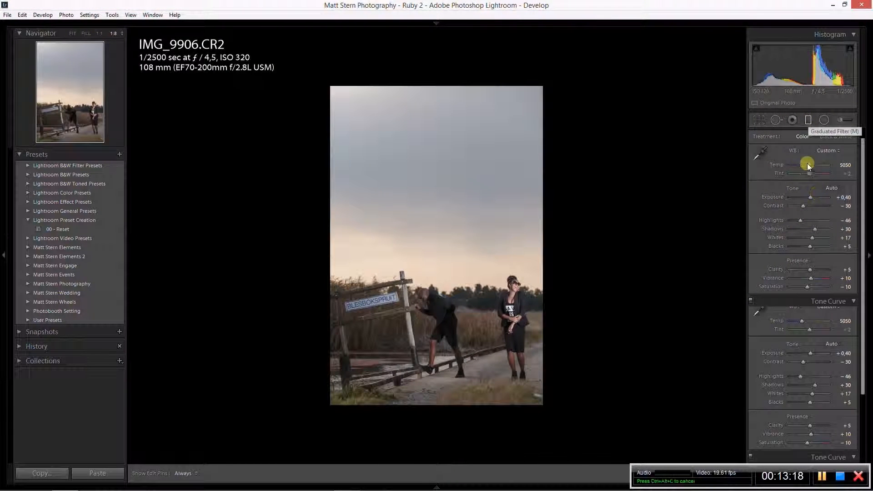
pyautogui.moveTo(507, 30); pyautogui.dragTo(510, 354)
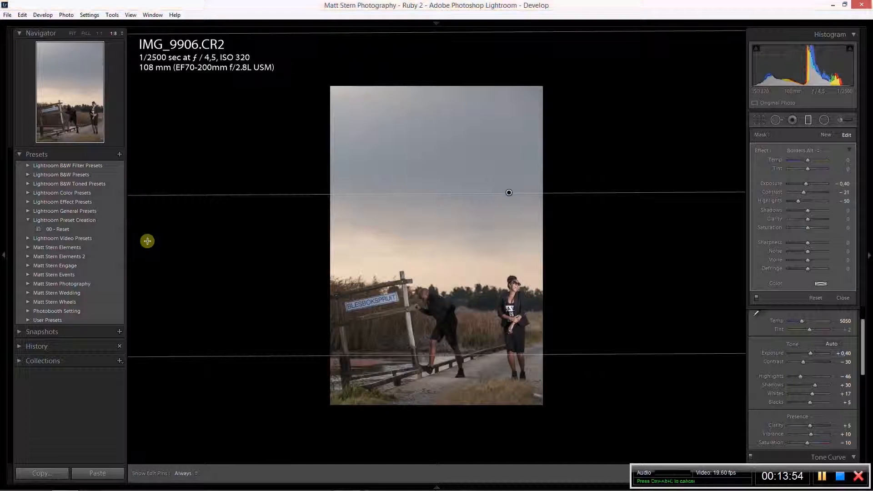
pyautogui.moveTo(154, 249); pyautogui.dragTo(471, 248)
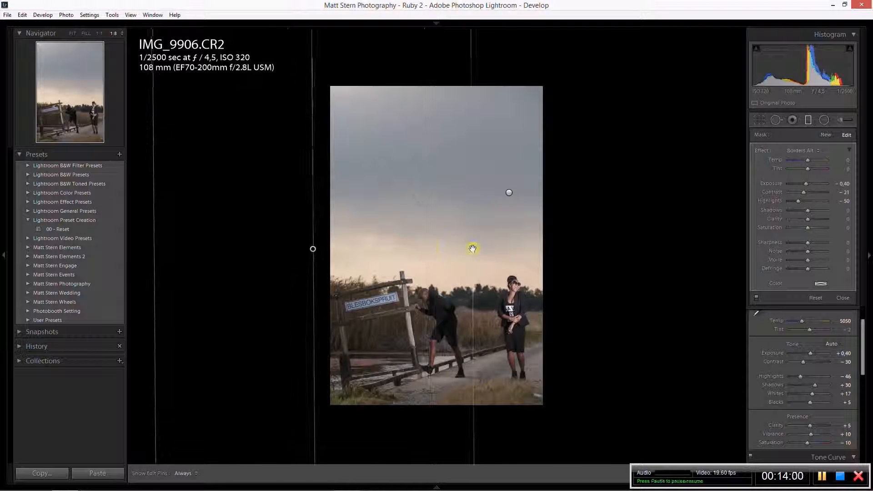
# Add a graduated filter with the same settings up from the photo's bottom edge, finish the filter editing and return to the fill view.
pyautogui.moveTo(581, 455); pyautogui.dragTo(586, 409)
pyautogui.moveTo(587, 222); pyautogui.dragTo(585, 69)
pyautogui.moveTo(585, 261); pyautogui.dragTo(593, 460)
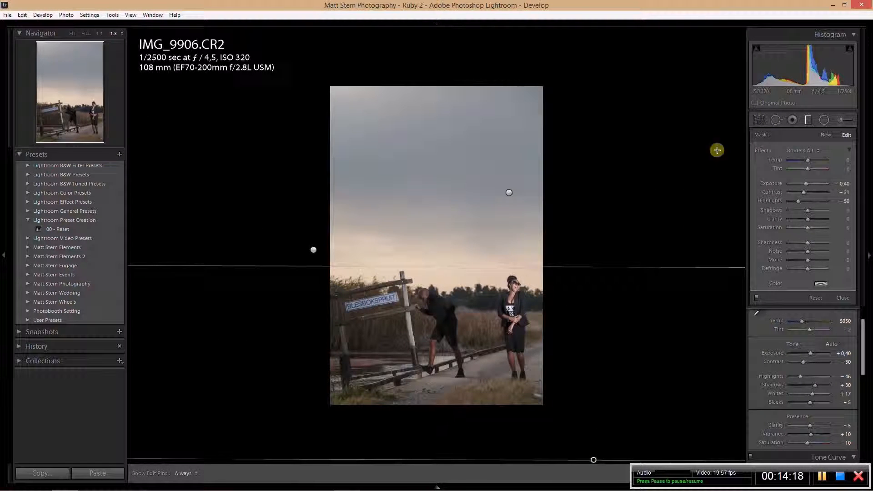
pyautogui.moveTo(737, 473); pyautogui.dragTo(585, 478)
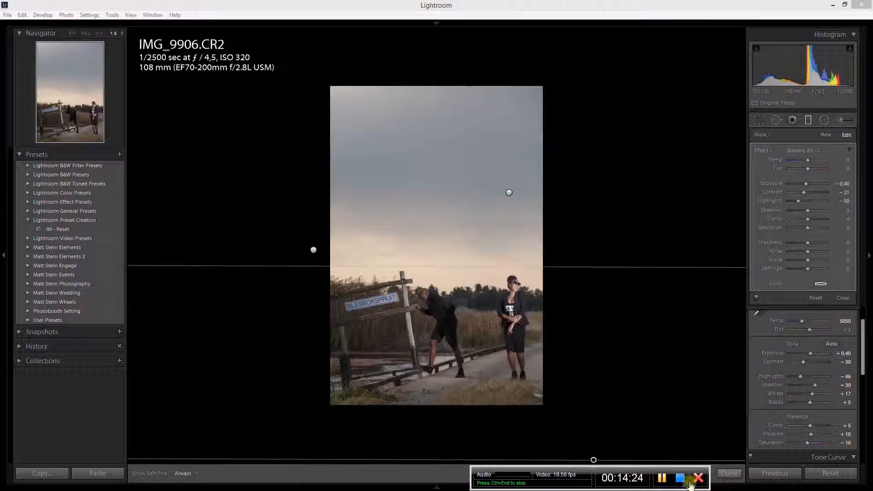
pyautogui.click(729, 474)
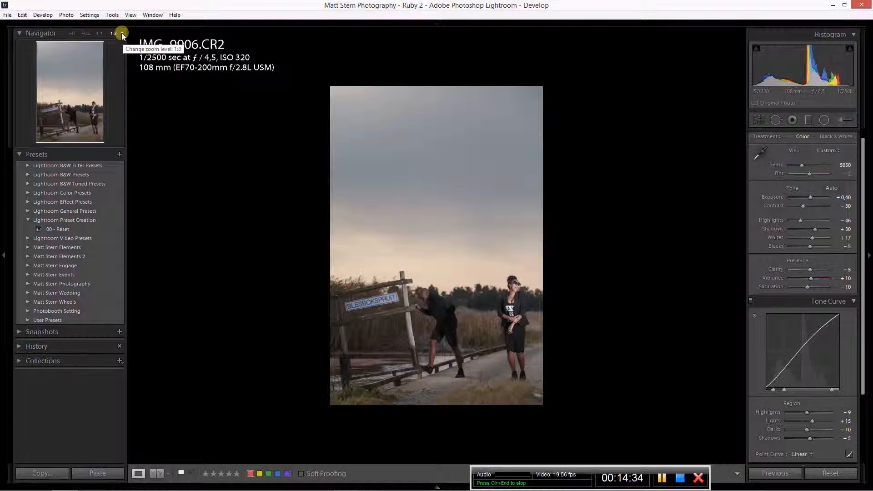
pyautogui.click(85, 33)
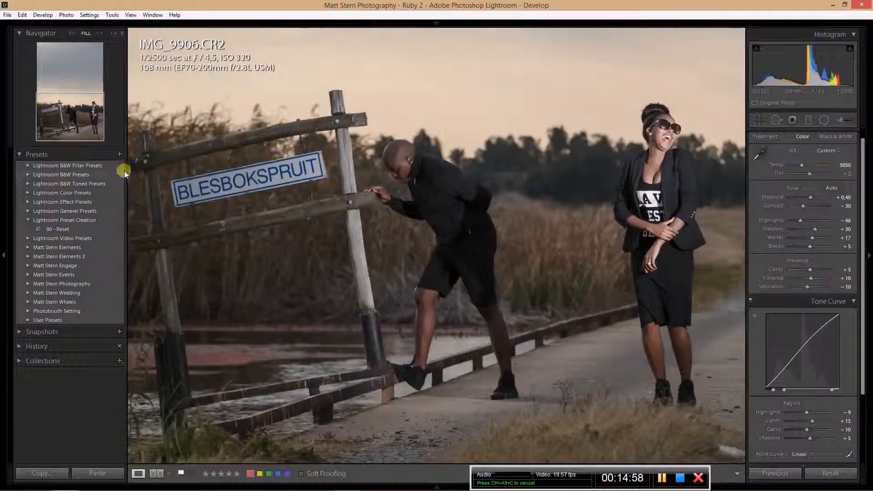
# Start a new develop preset named "01 - Starting Point" in the Lightroom Preset Creation folder.
pyautogui.click(119, 155)
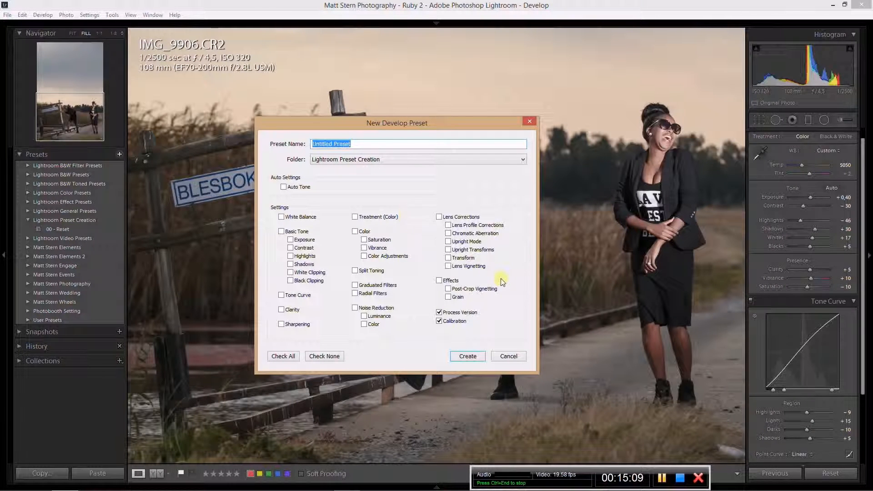
pyautogui.write('0')
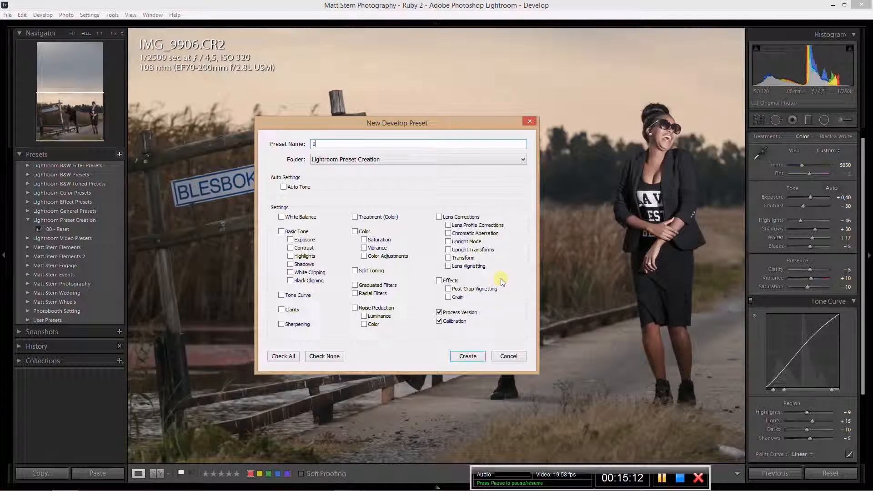
pyautogui.write('1 - St')
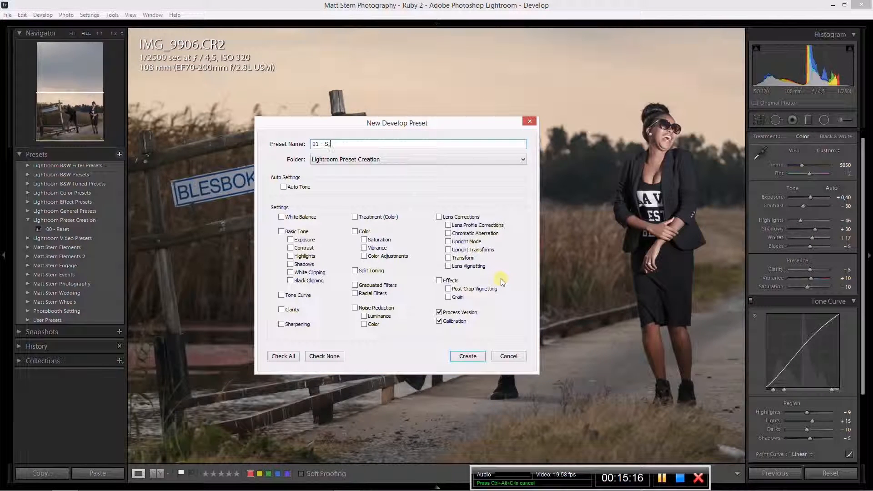
pyautogui.write('arting Point')
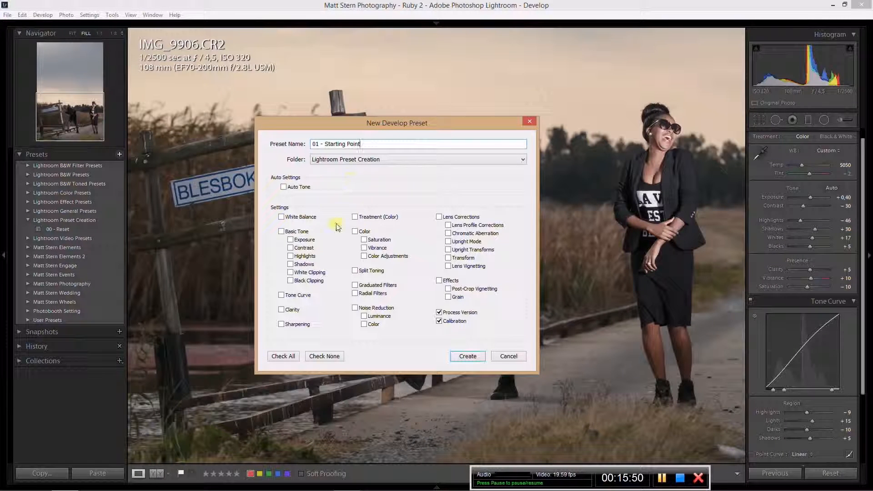
# Include Auto Tone, Clarity and Sharpening in the preset and exclude Calibration.
pyautogui.click(284, 187)
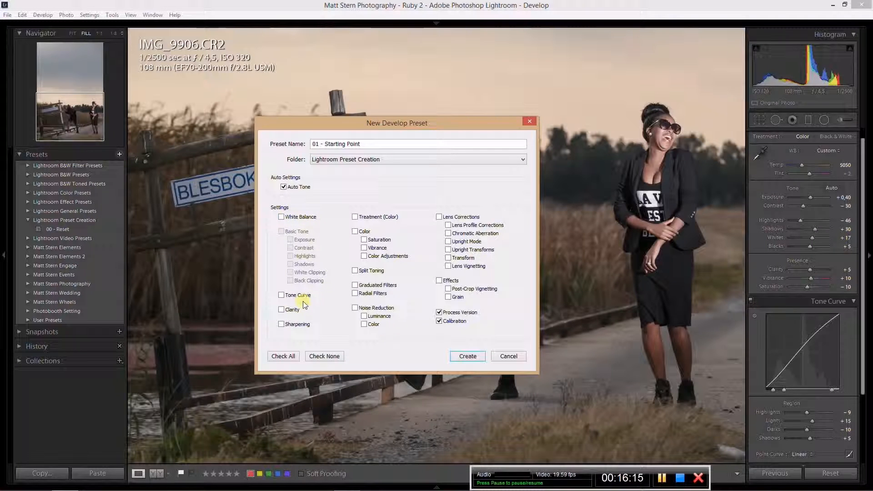
pyautogui.click(439, 321)
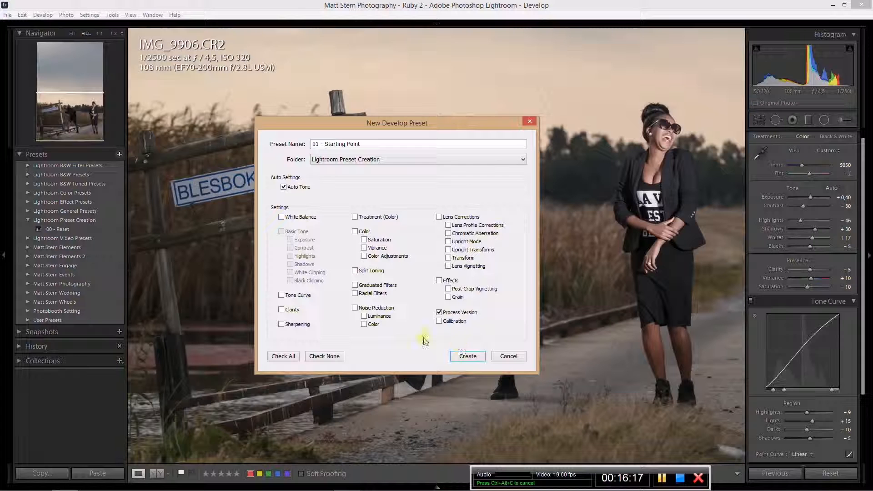
pyautogui.click(282, 312)
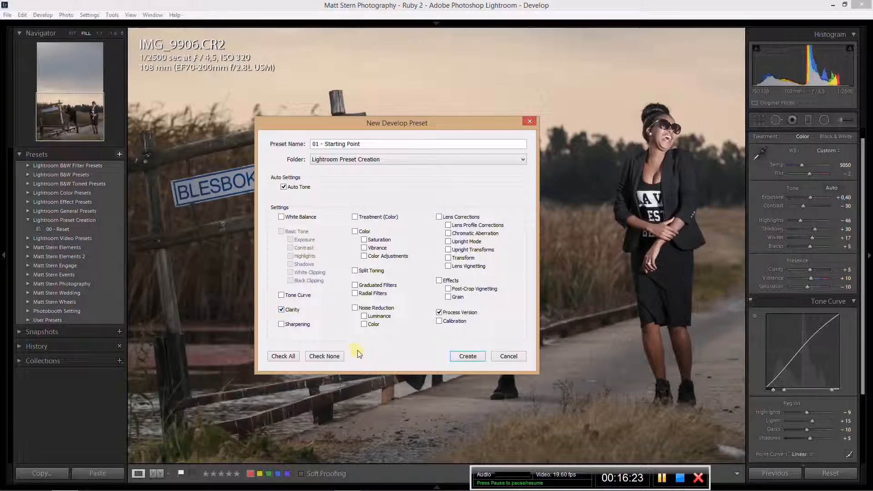
pyautogui.click(281, 326)
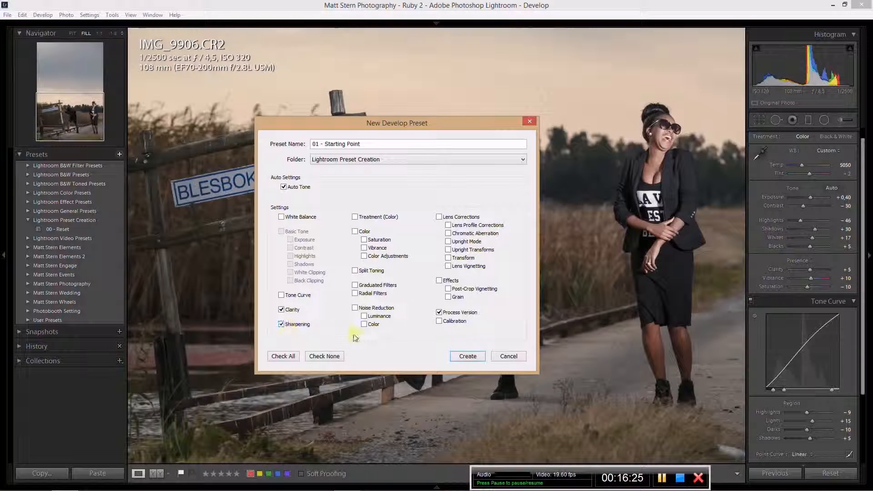
# Include Treatment (Color), all Color settings, Noise Reduction, Lens Corrections and Calibration in the preset.
pyautogui.click(355, 218)
pyautogui.click(362, 234)
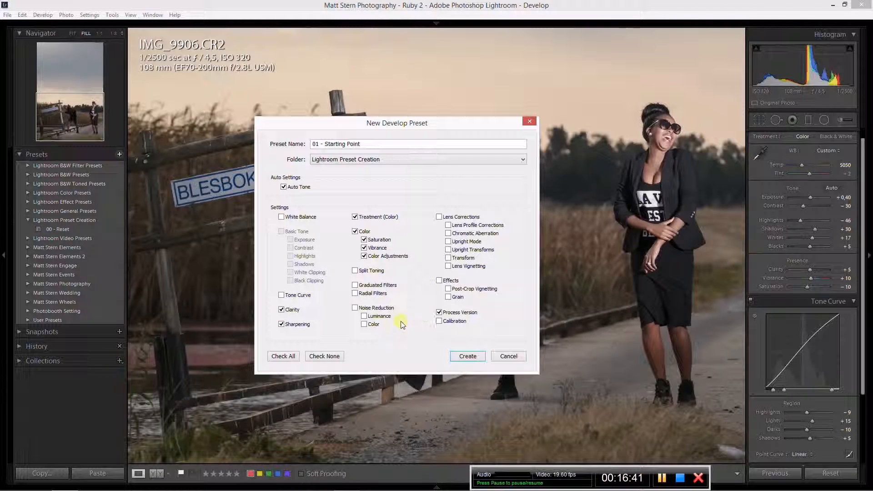
pyautogui.click(355, 308)
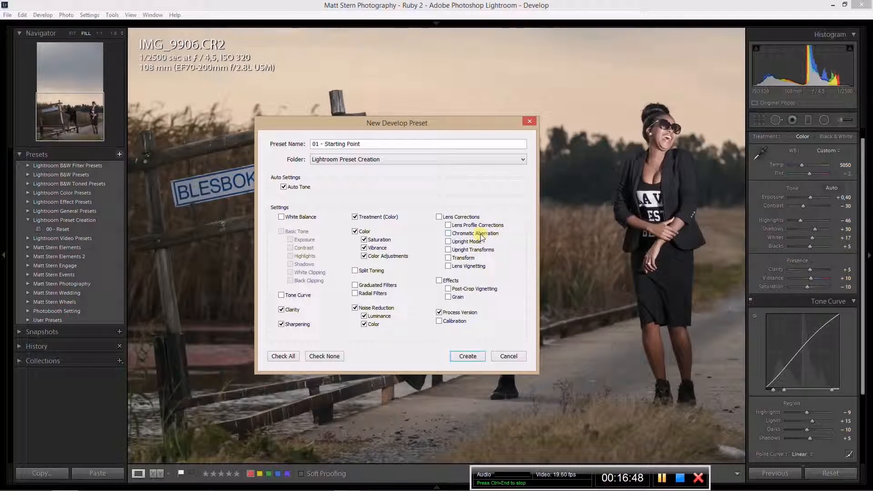
pyautogui.click(439, 217)
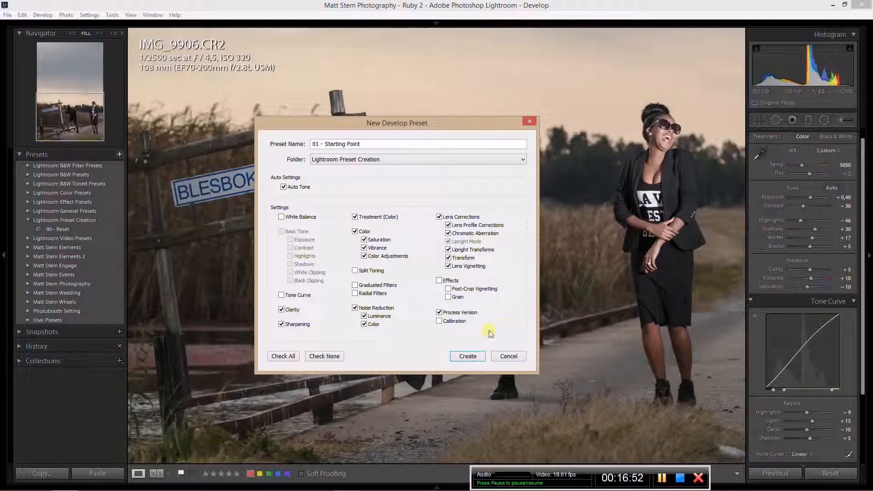
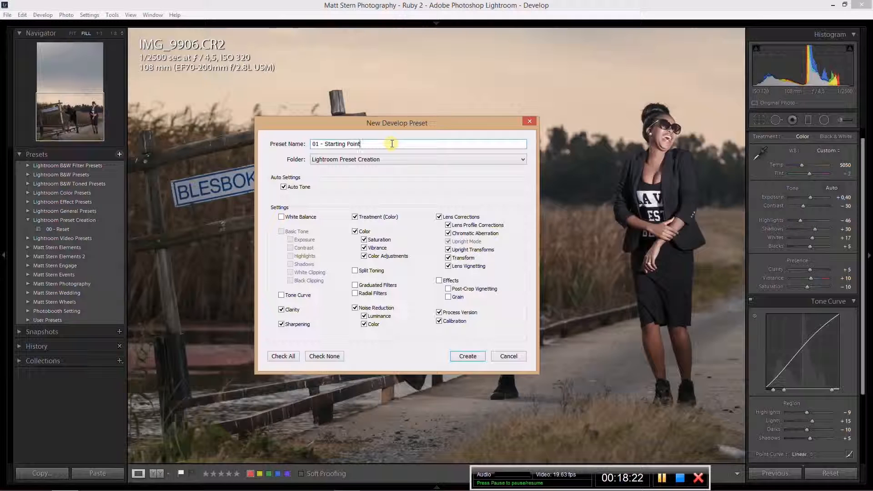
# Extend the preset name to "01 - Starting Point -Train" and create the preset.
pyautogui.write('-Train')
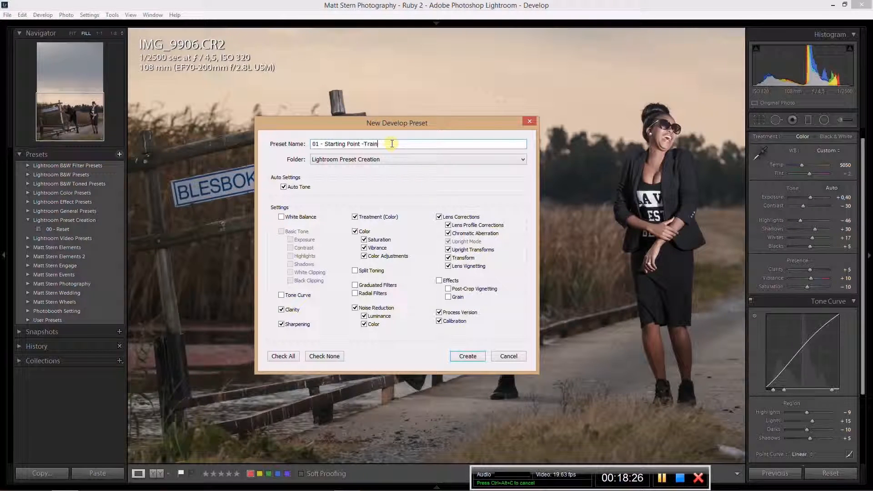
pyautogui.click(469, 358)
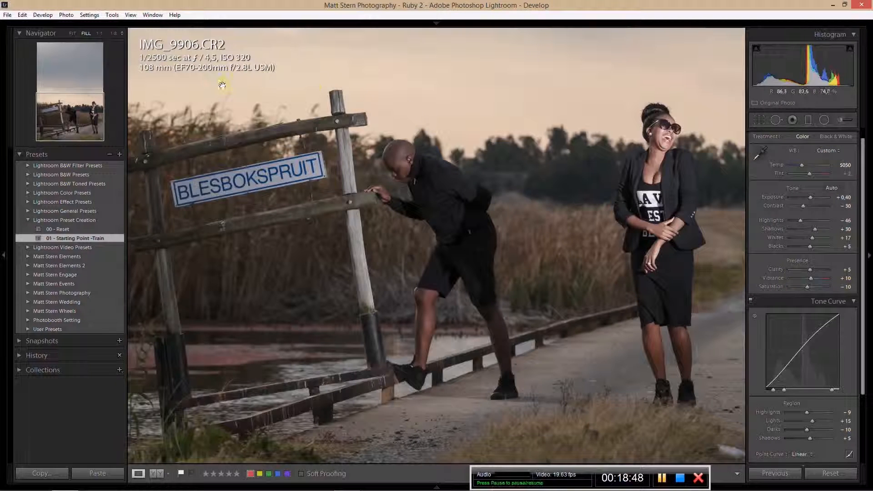
# Create a develop preset named "02 - WB - Custom Set" that includes only White Balance and Process Version.
pyautogui.click(120, 155)
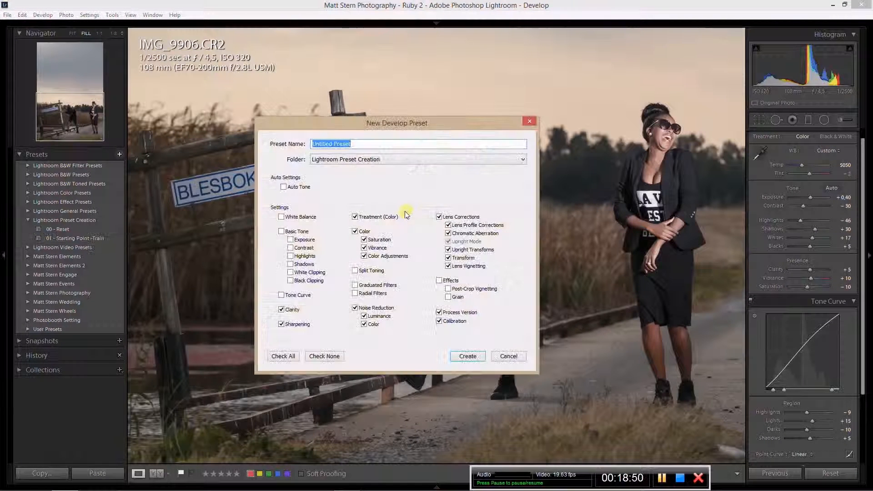
pyautogui.click(314, 358)
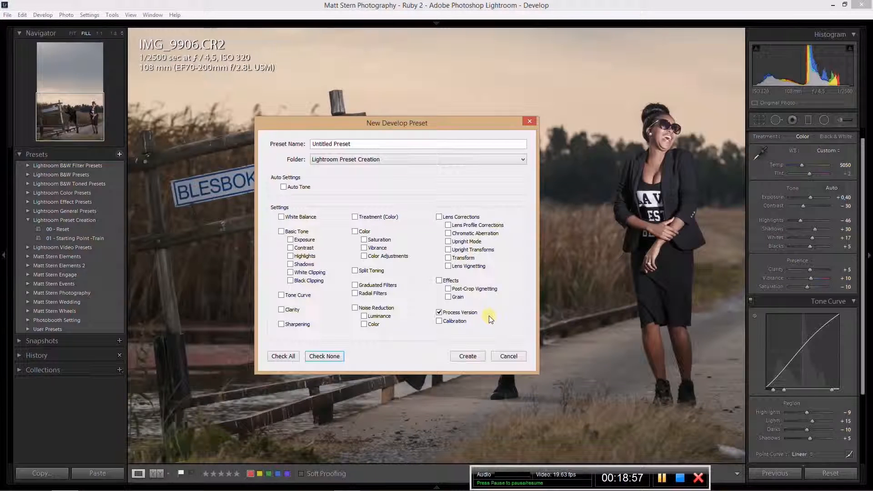
pyautogui.click(282, 218)
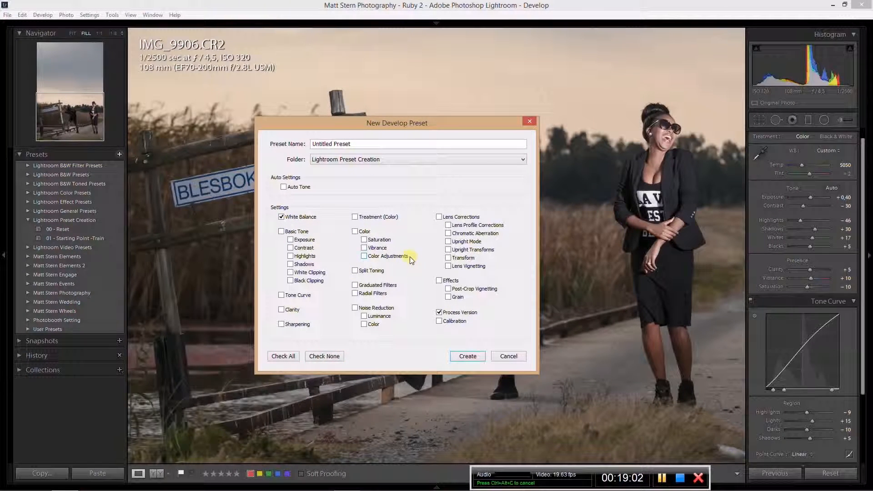
pyautogui.click(355, 143)
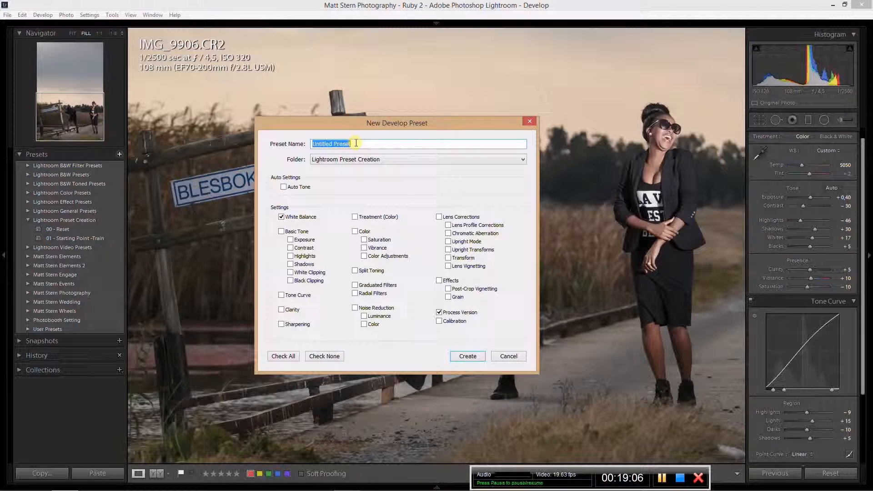
pyautogui.write('02 -')
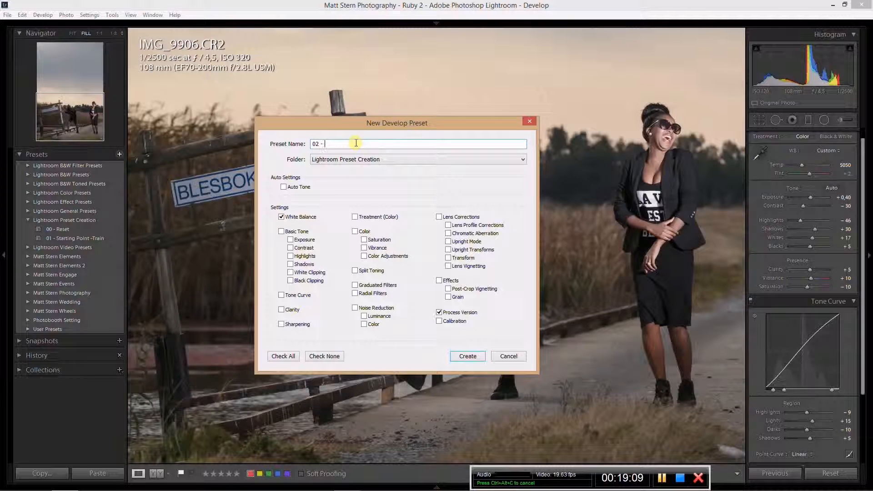
pyautogui.write(' WB - Cus')
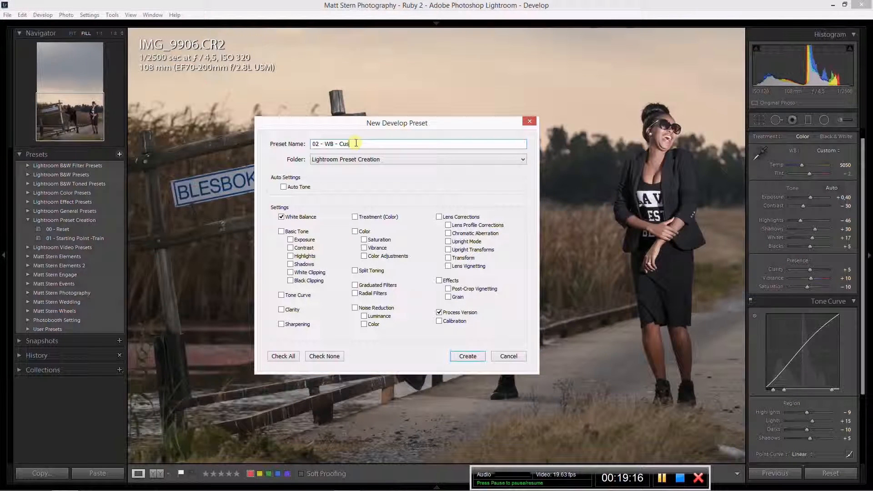
pyautogui.write('tom Set')
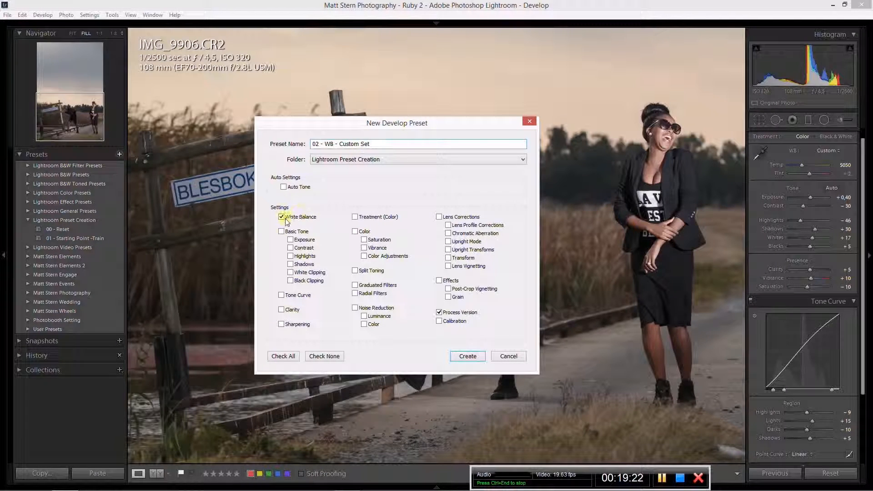
pyautogui.click(473, 356)
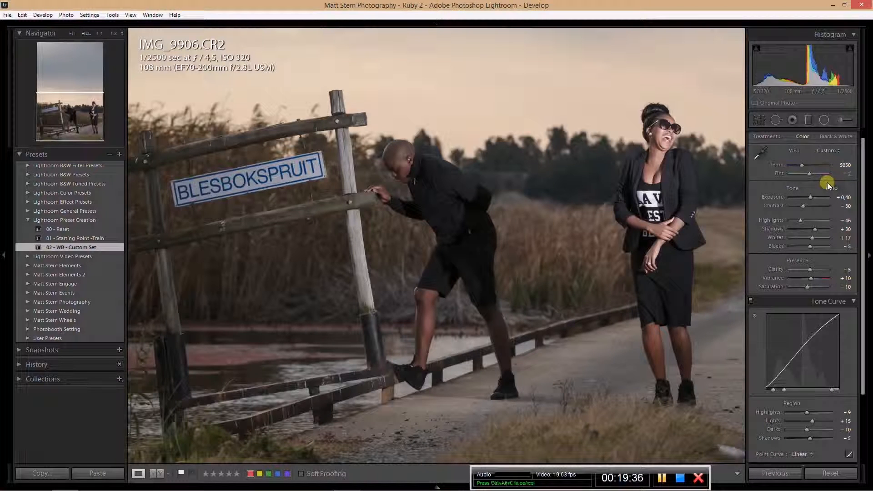
# Set the white balance to As Shot and save it as the White Balance preset "03 - WB - As Shot -Train".
pyautogui.click(832, 149)
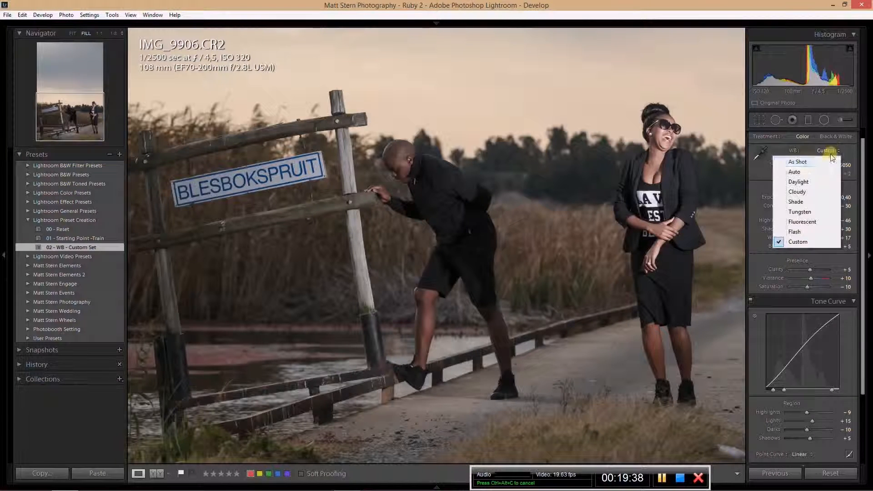
pyautogui.click(824, 163)
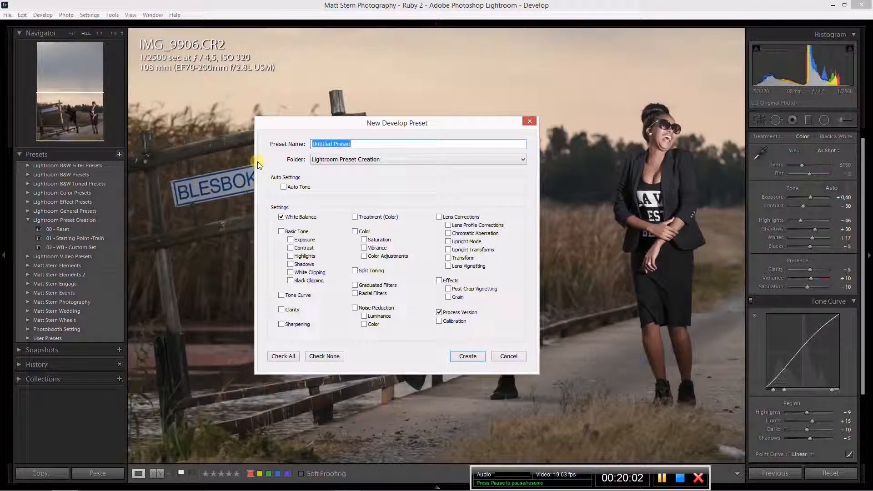
pyautogui.write('0')
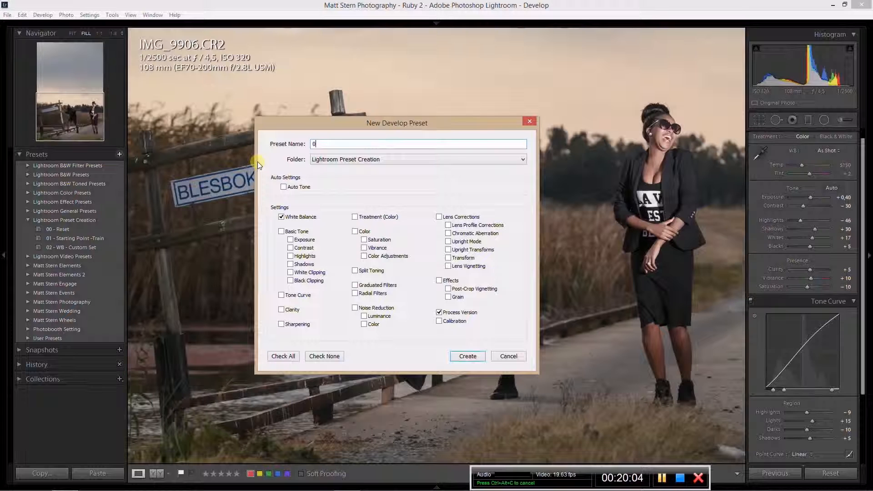
pyautogui.write('3 - WB - As Shot')
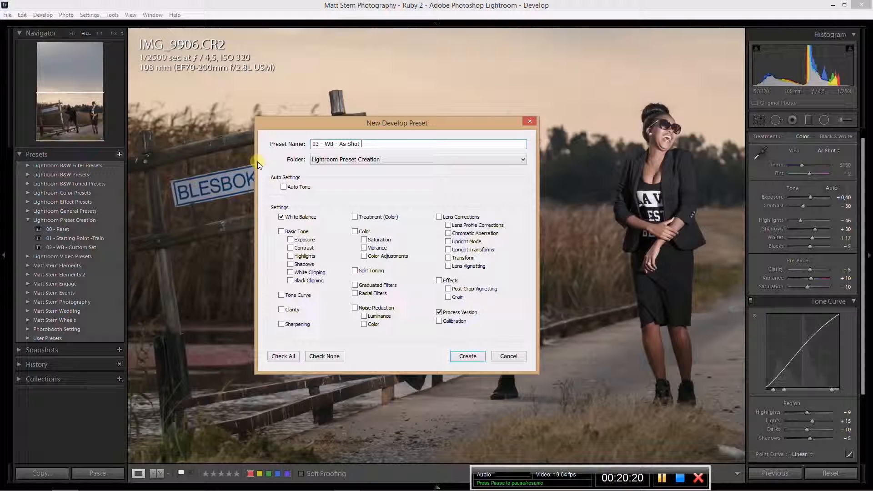
pyautogui.write('-Train')
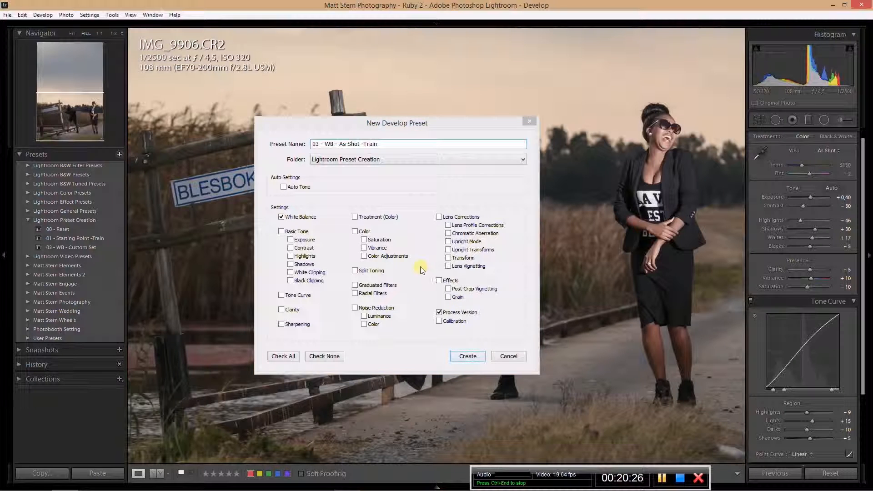
pyautogui.click(469, 357)
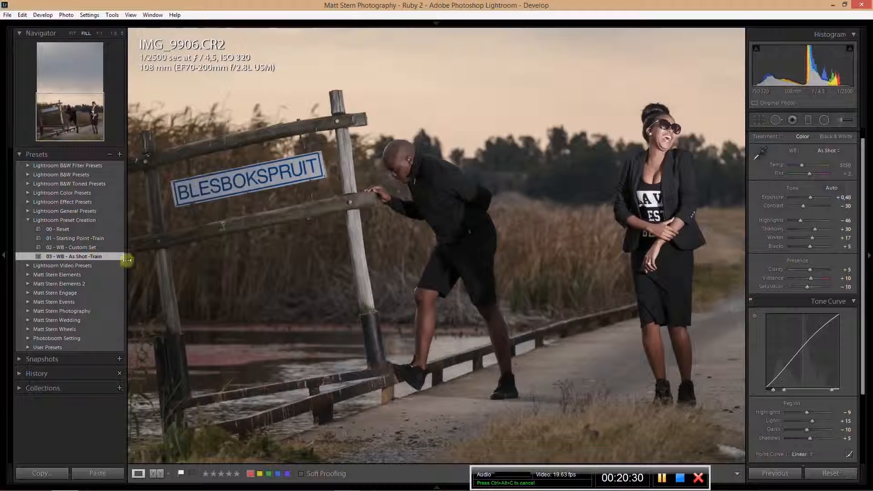
# Set the white balance to Auto and save it as the White Balance preset "04 - WB - Auto -Train".
pyautogui.click(824, 151)
pyautogui.click(819, 177)
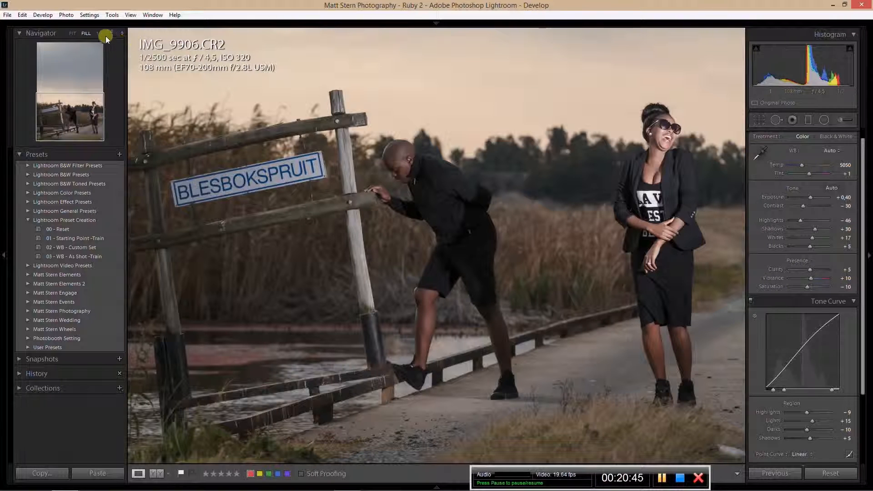
pyautogui.click(119, 154)
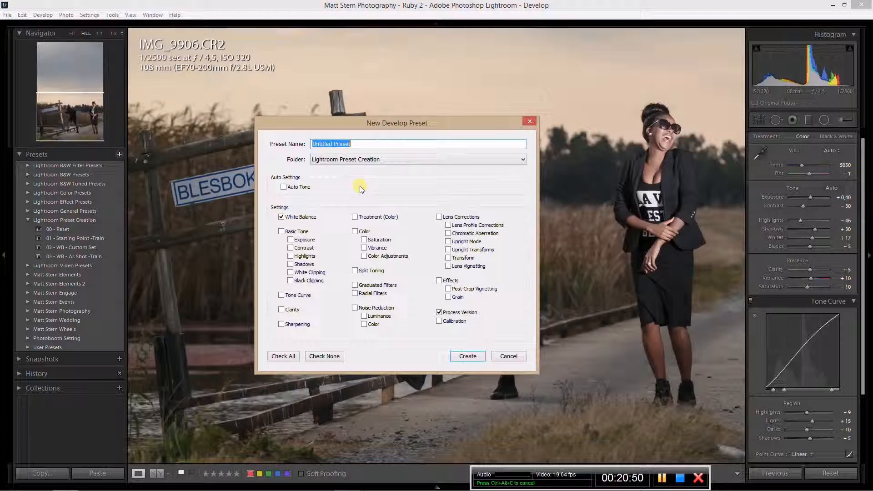
pyautogui.write('04 -')
pyautogui.write('WB - Auto')
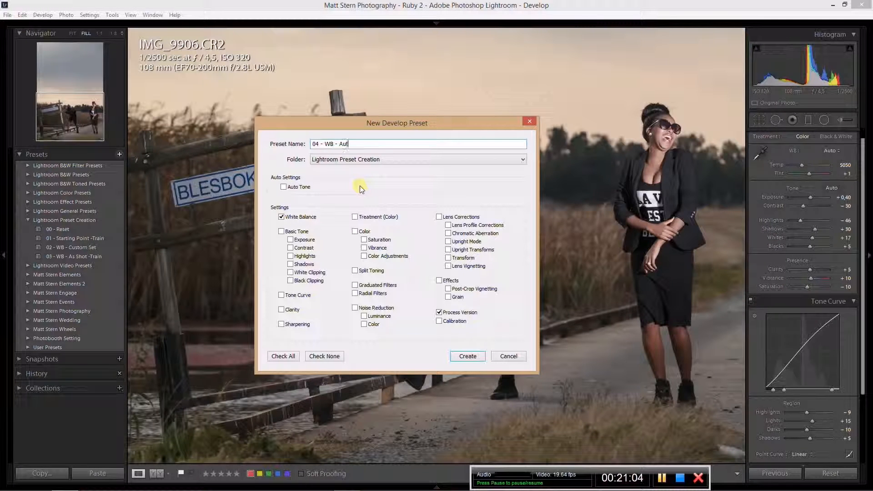
pyautogui.write('(')
pyautogui.write('Train')
pyautogui.click(467, 356)
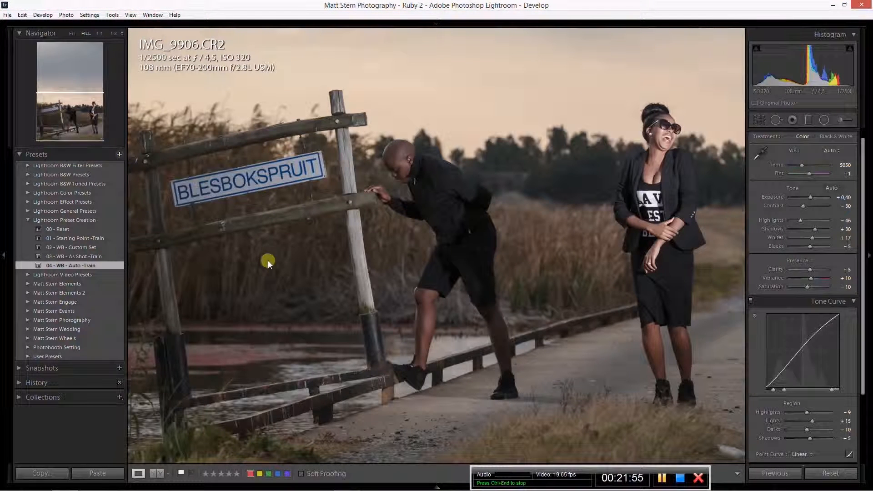
# Start a new develop preset named "05 - My Basic Tone" in the Lightroom Preset Creation folder.
pyautogui.hotkey('ctrl', 'shift', 'n')
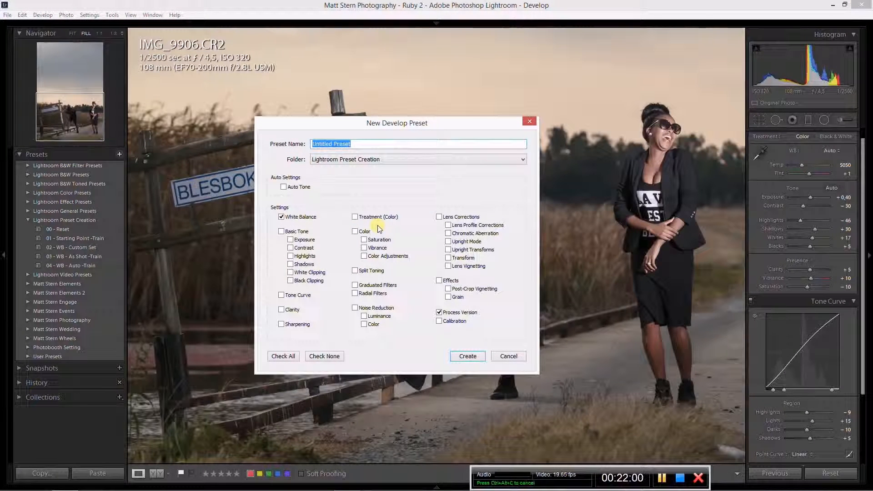
pyautogui.write('05 - ')
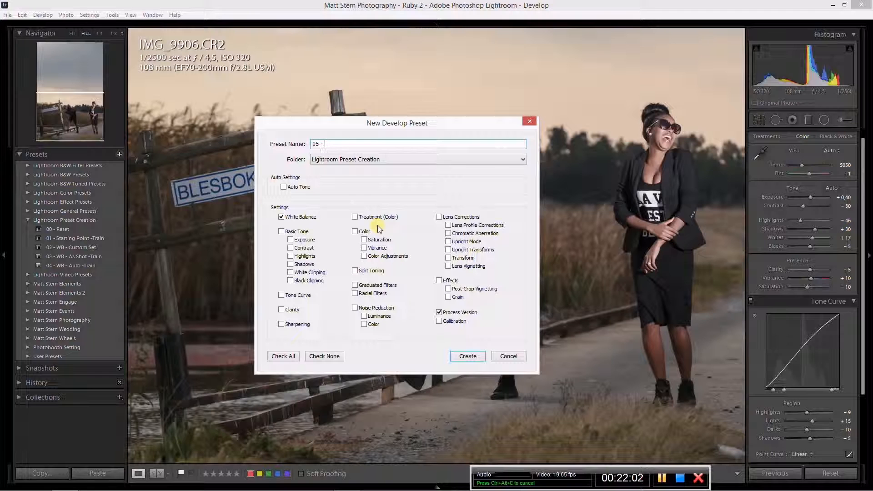
pyautogui.write('My')
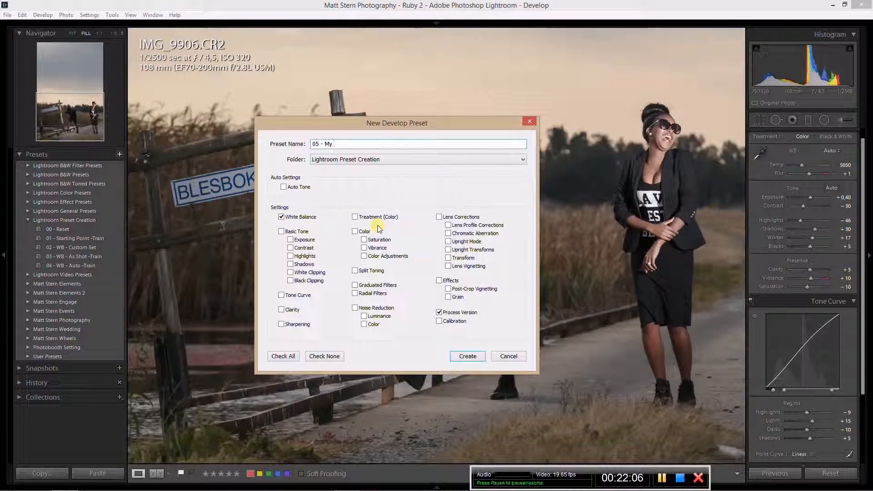
pyautogui.write(' Basic Tone')
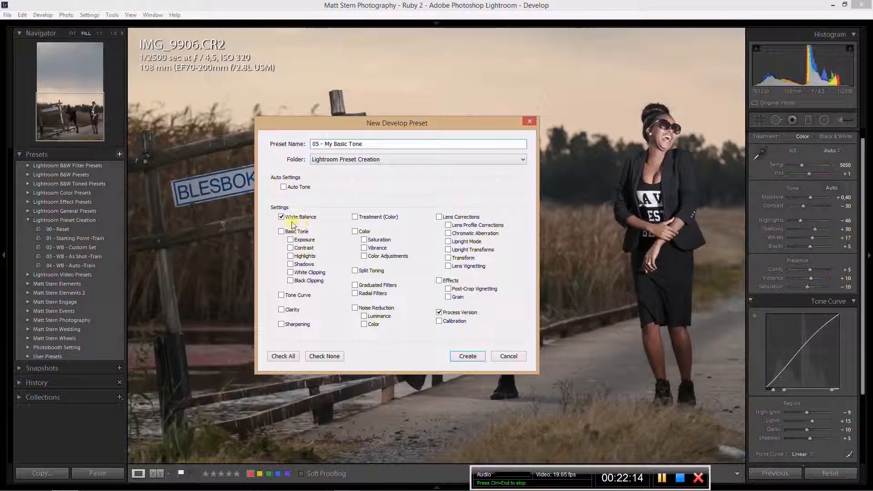
# Exclude White Balance, include Contrast, Highlights, Shadows and Black Clipping, and create the Basic Tone preset.
pyautogui.click(282, 218)
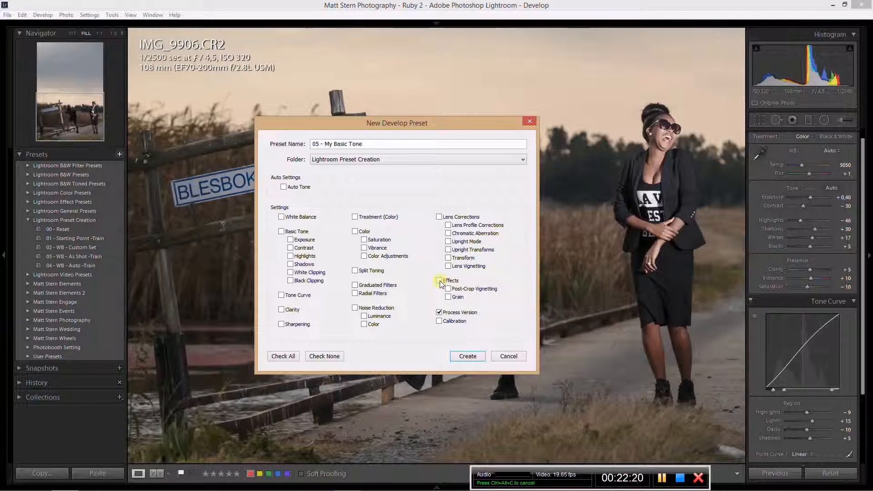
pyautogui.click(291, 248)
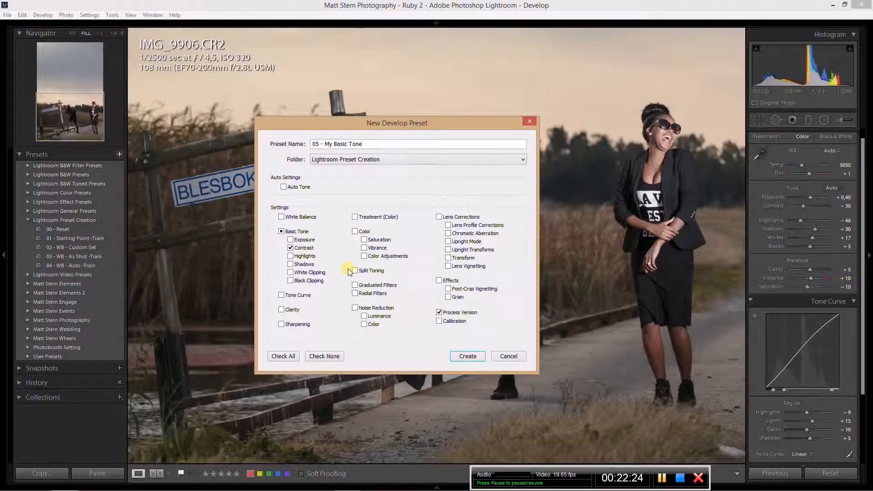
pyautogui.click(290, 256)
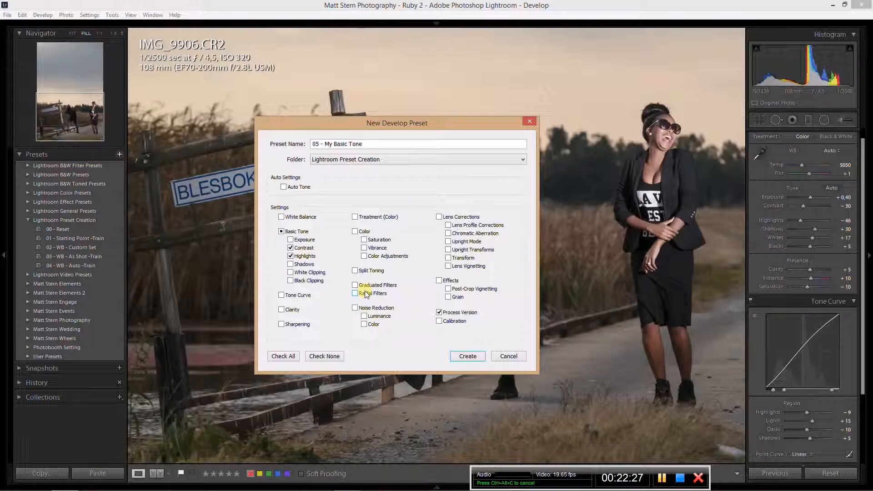
pyautogui.click(291, 264)
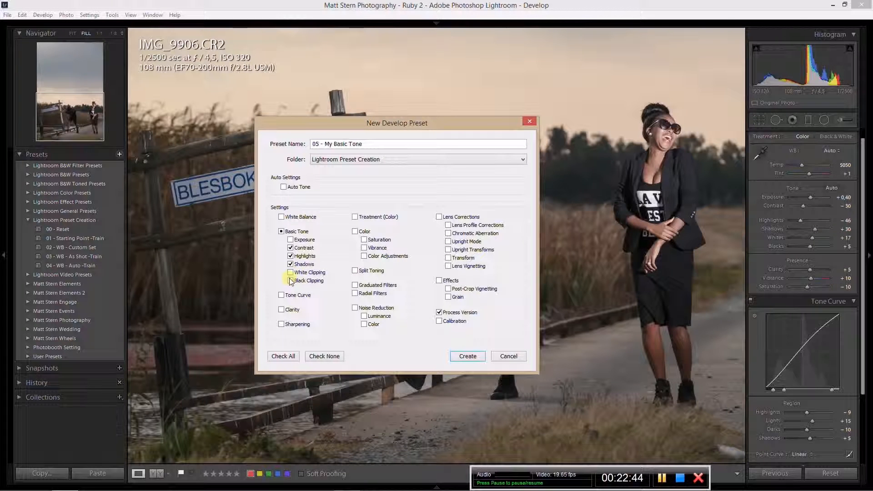
pyautogui.click(291, 281)
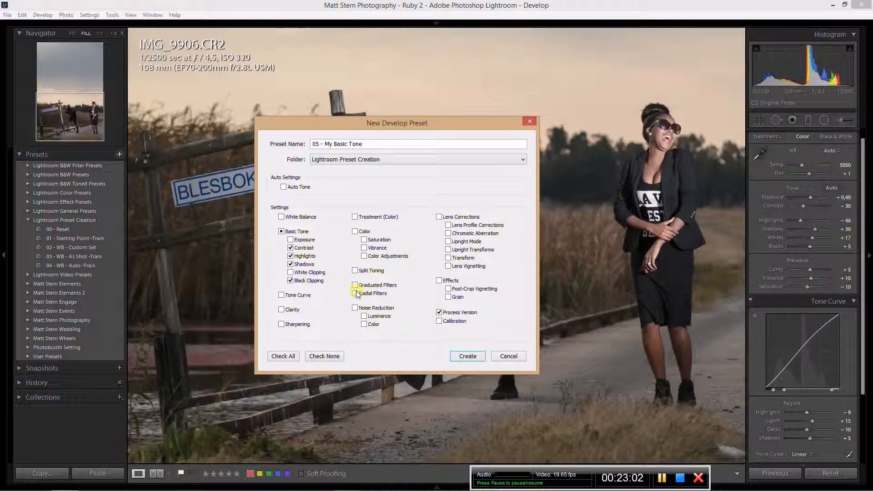
pyautogui.click(469, 356)
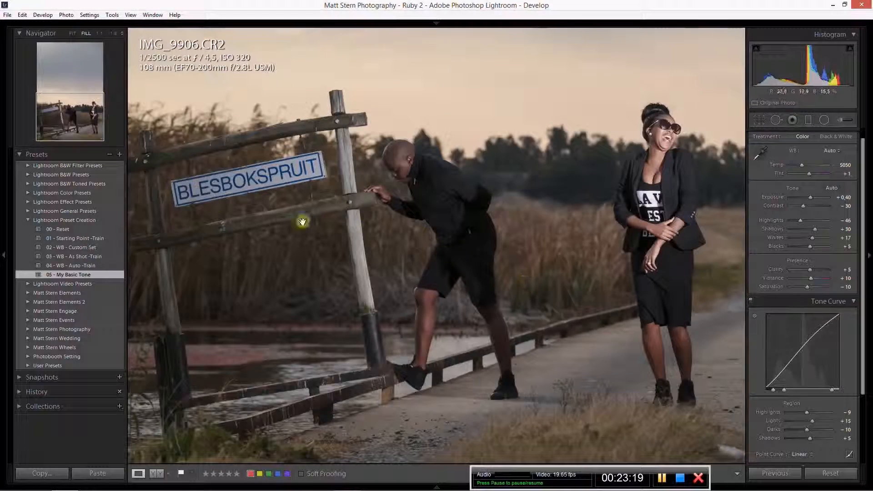
# Create a develop preset named "06 - Tone Curve Pref" that includes only Tone Curve and Process Version.
pyautogui.click(119, 154)
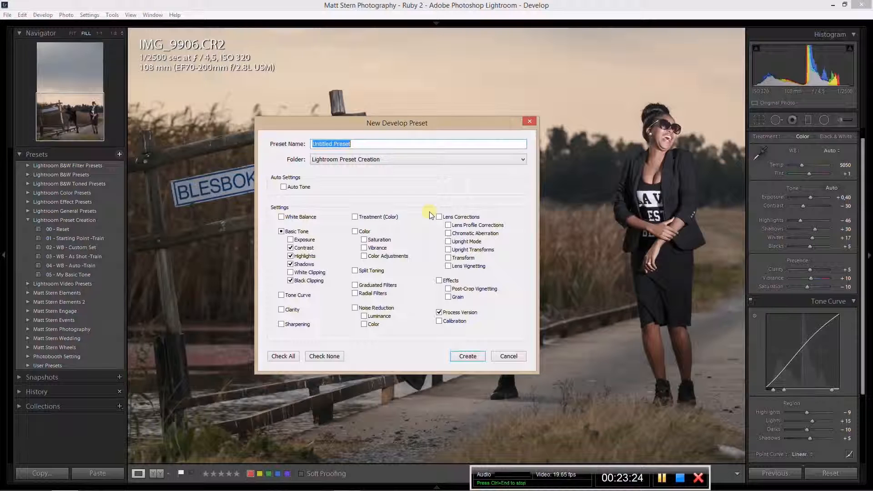
pyautogui.write('06')
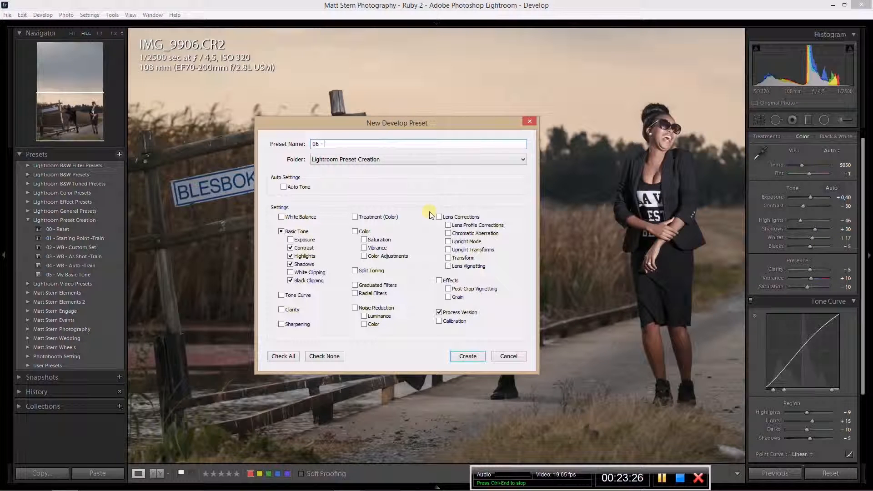
pyautogui.write(' - Tone Curve Pref')
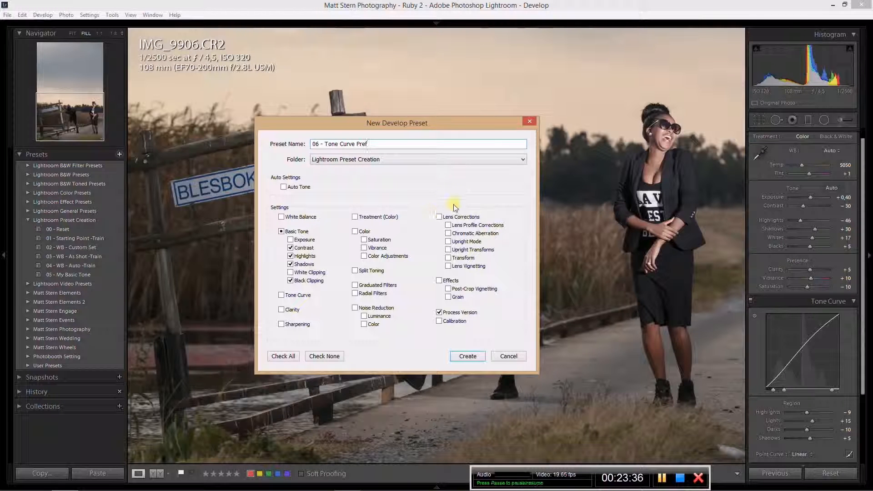
pyautogui.click(328, 357)
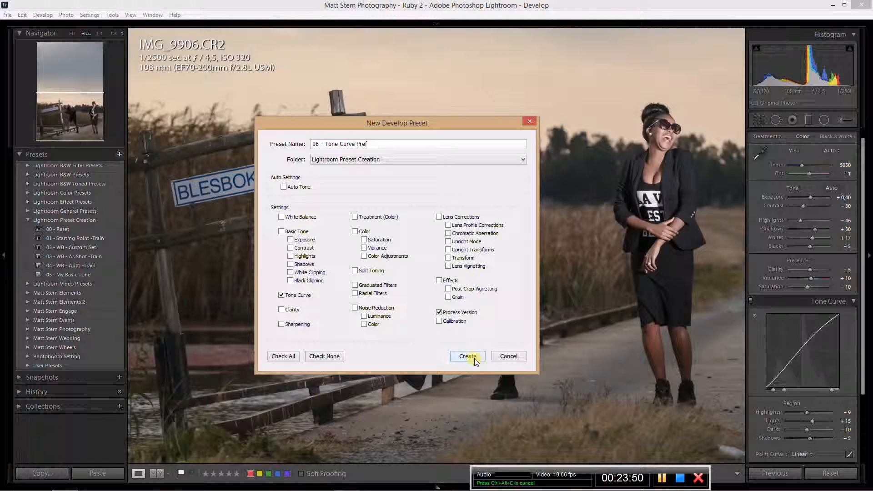
pyautogui.click(468, 356)
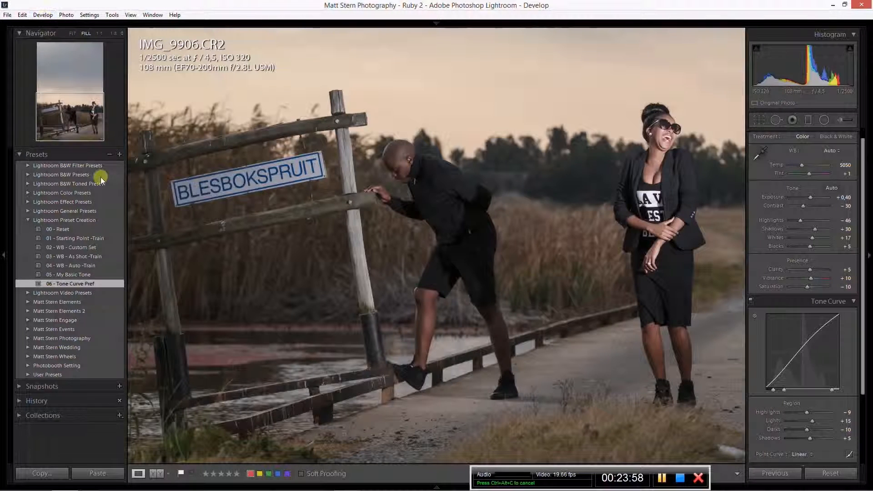
pyautogui.click(120, 155)
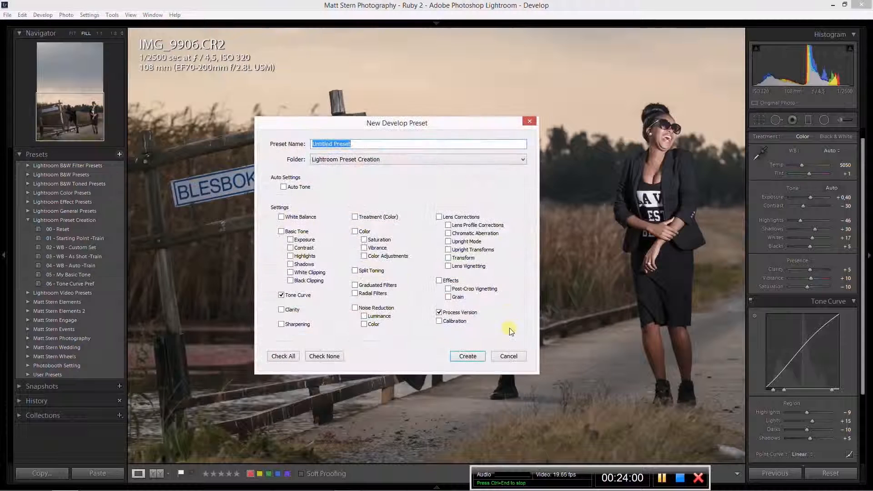
pyautogui.click(508, 357)
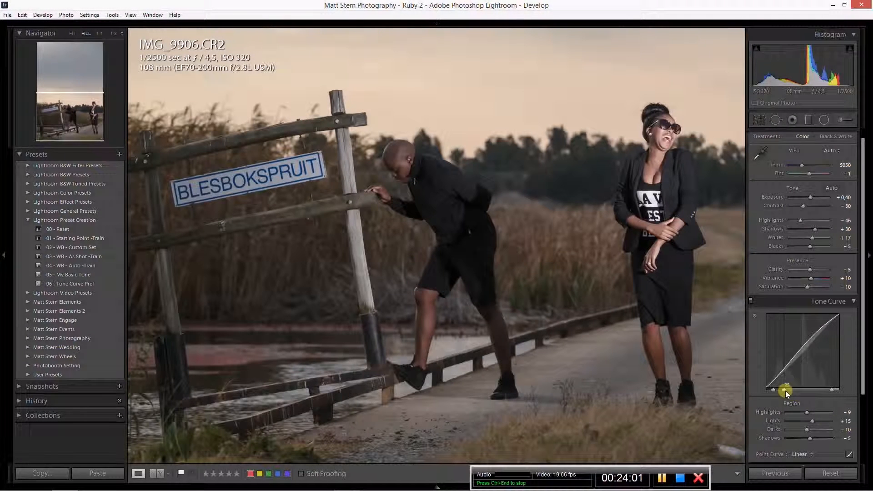
# Shift the tone curve's shadow split point slightly toward the midtones and save the curve as preset "07 - Tone Curve (Drop Mid a Bit)".
pyautogui.moveTo(785, 392); pyautogui.dragTo(794, 392)
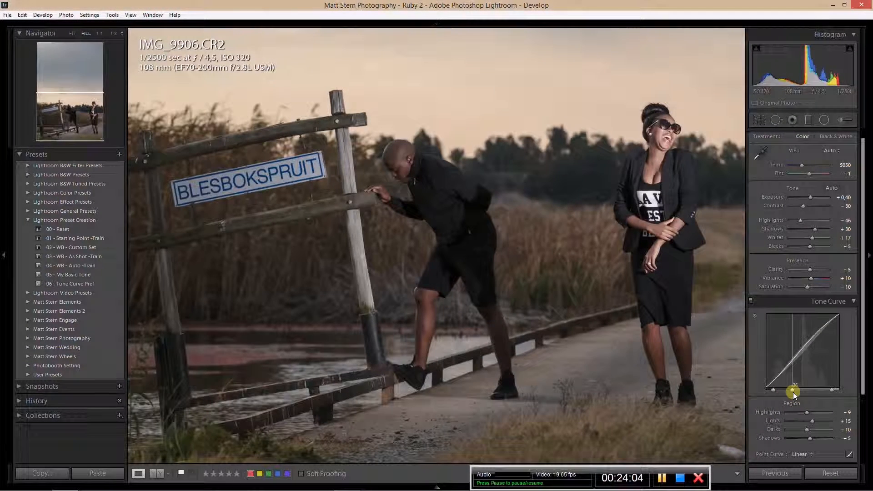
pyautogui.moveTo(793, 392); pyautogui.dragTo(793, 392)
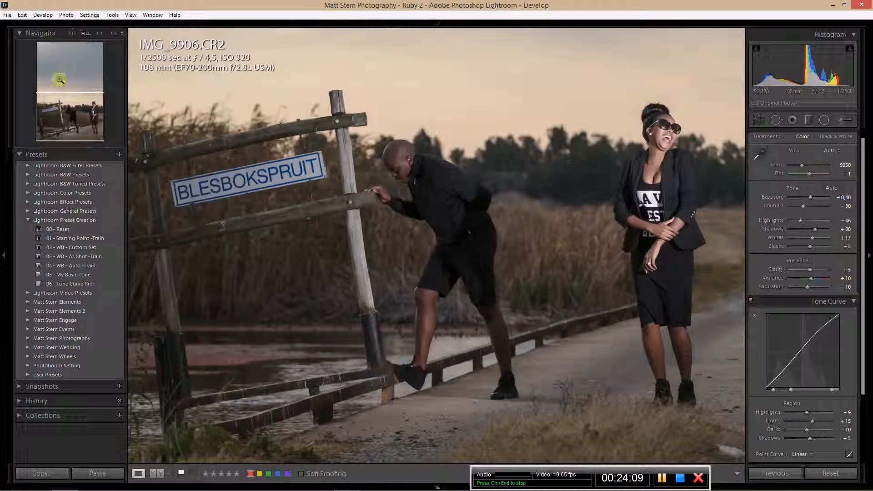
pyautogui.click(119, 154)
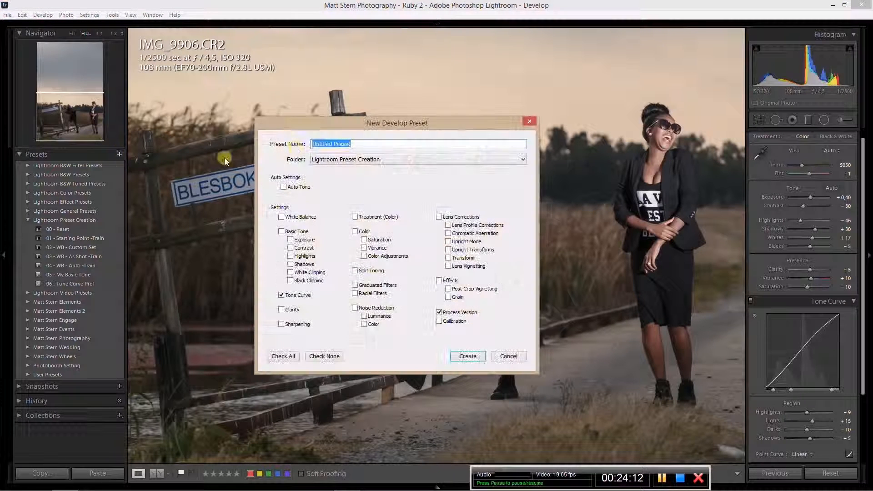
pyautogui.write('0')
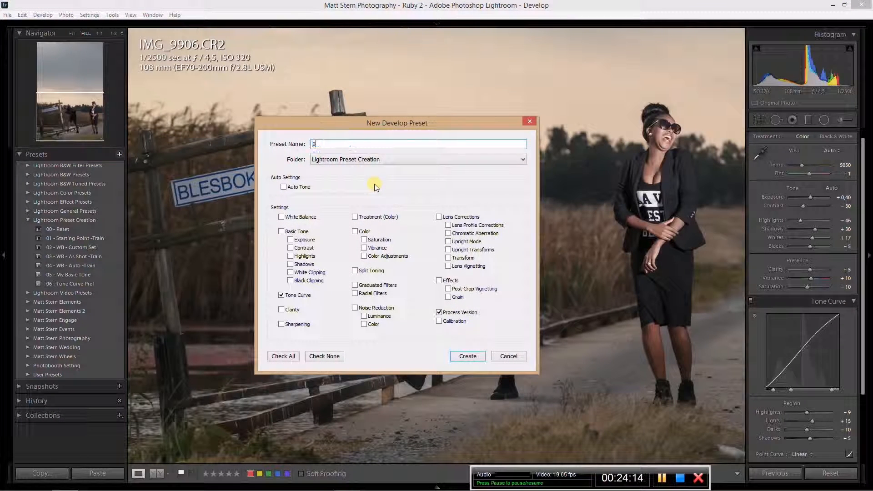
pyautogui.write('7 - Tone Curve')
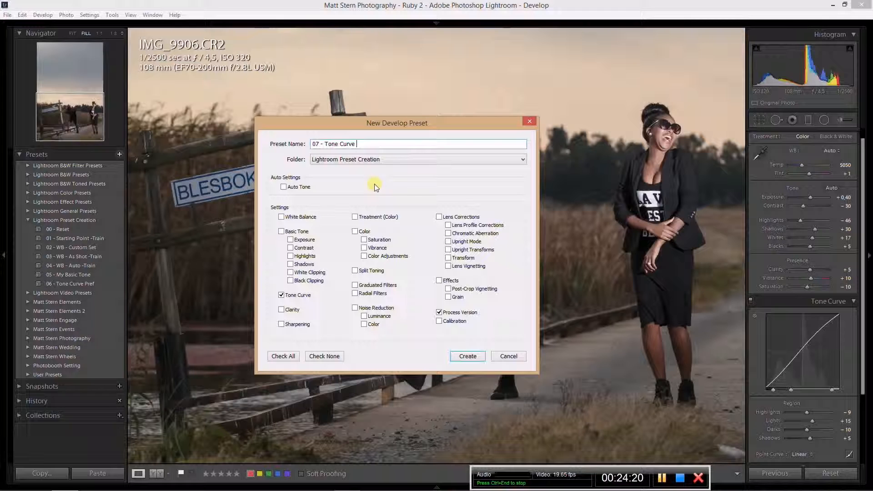
pyautogui.write(' (Drop Mid a bit')
pyautogui.press('BackSpace')
pyautogui.press('BackSpace')
pyautogui.press('BackSpace')
pyautogui.press('BackSpace')
pyautogui.write('Bit)')
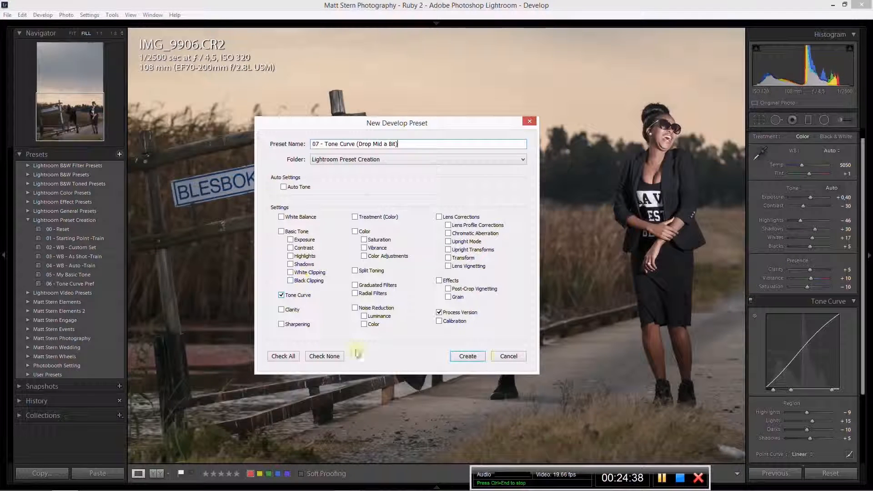
pyautogui.click(511, 356)
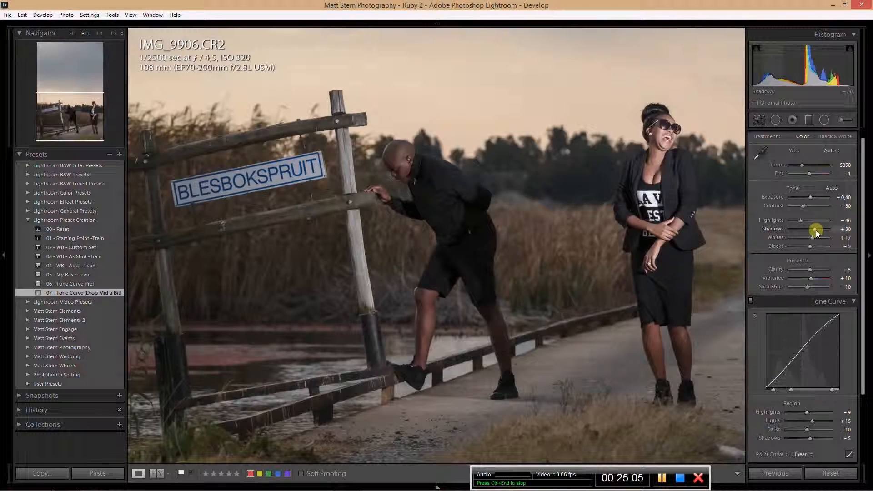
# Set Shadows to +60 and create the preset "08 - Lift the Shadow" including only Shadows and Process Version.
pyautogui.press('Up')
pyautogui.press('Up')
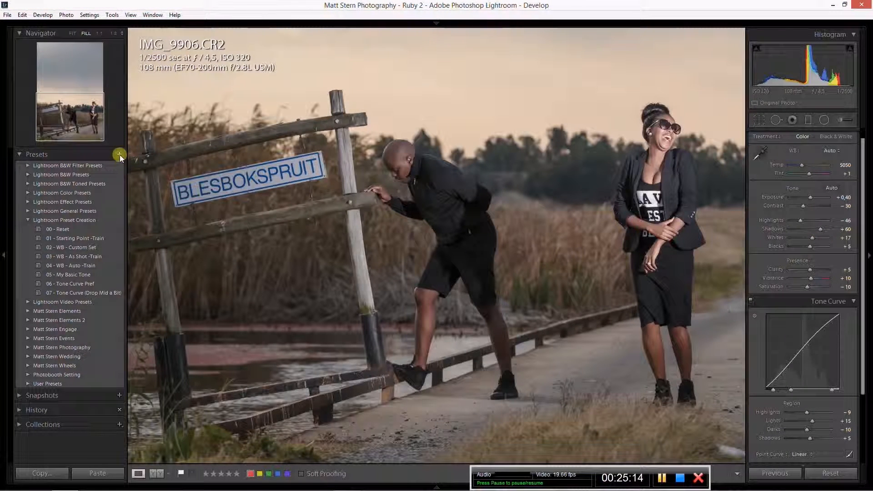
pyautogui.hotkey('ctrl', 'shift', 'n')
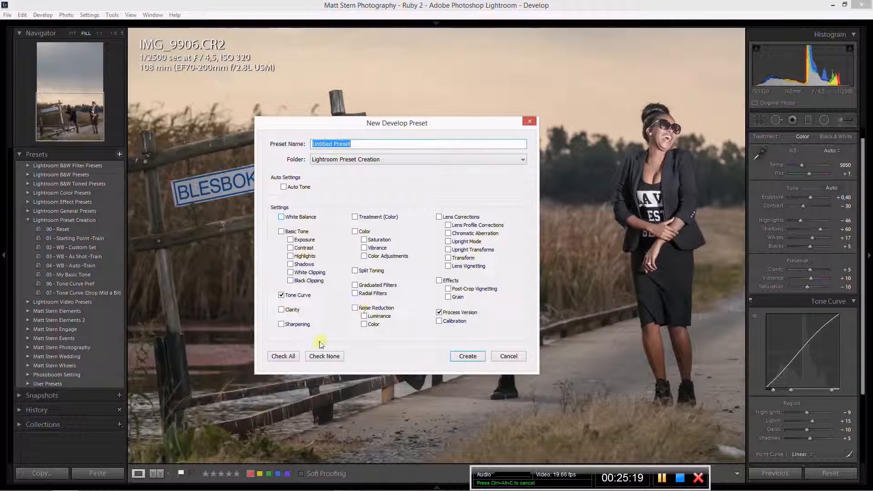
pyautogui.click(318, 357)
pyautogui.click(290, 265)
pyautogui.click(370, 146)
pyautogui.write('0')
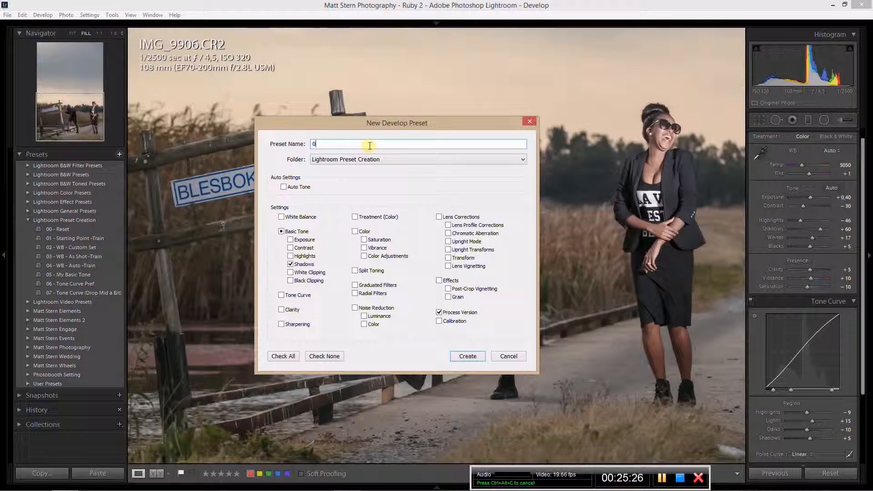
pyautogui.write('8 - Lift')
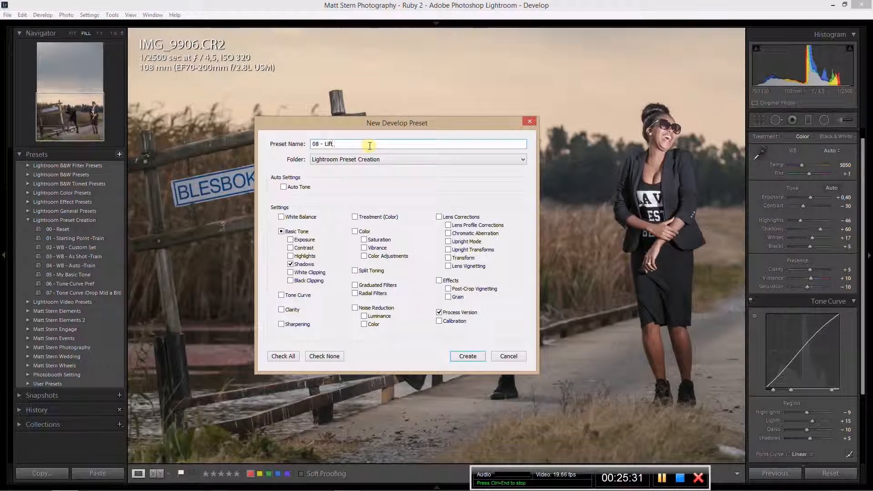
pyautogui.write(' the Shadow')
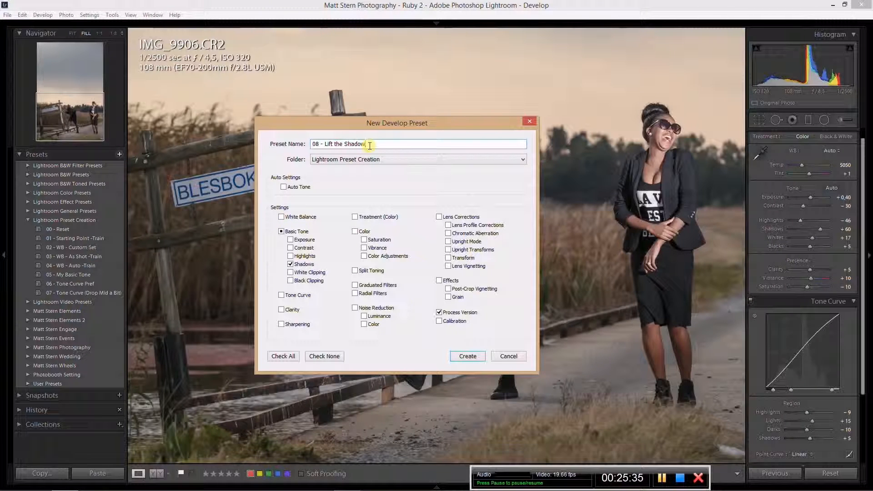
pyautogui.click(475, 358)
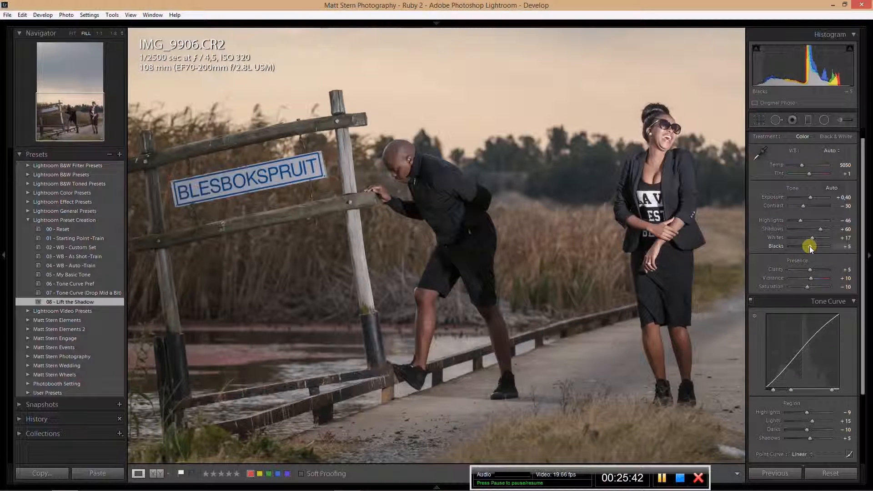
# Lower the photo's Blacks to -10 in the basic tone settings.
pyautogui.press('Down')
pyautogui.press('Down')
pyautogui.press('Down')
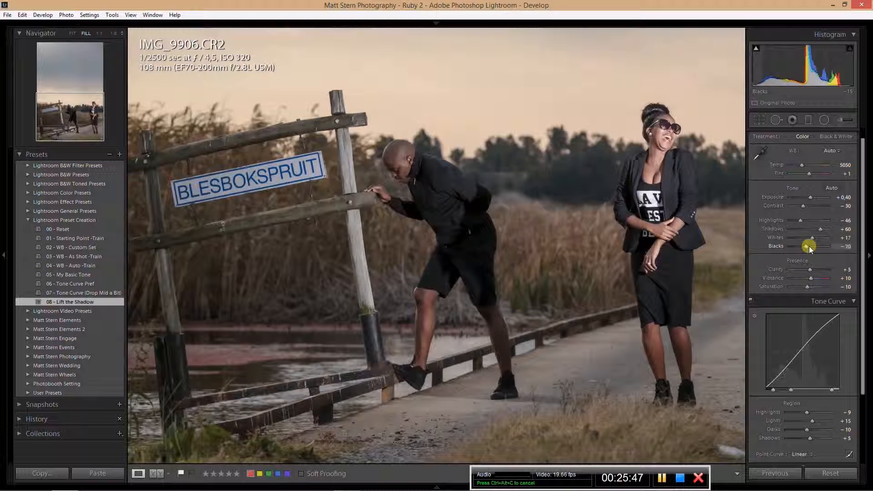
pyautogui.press('Down')
pyautogui.press('Down')
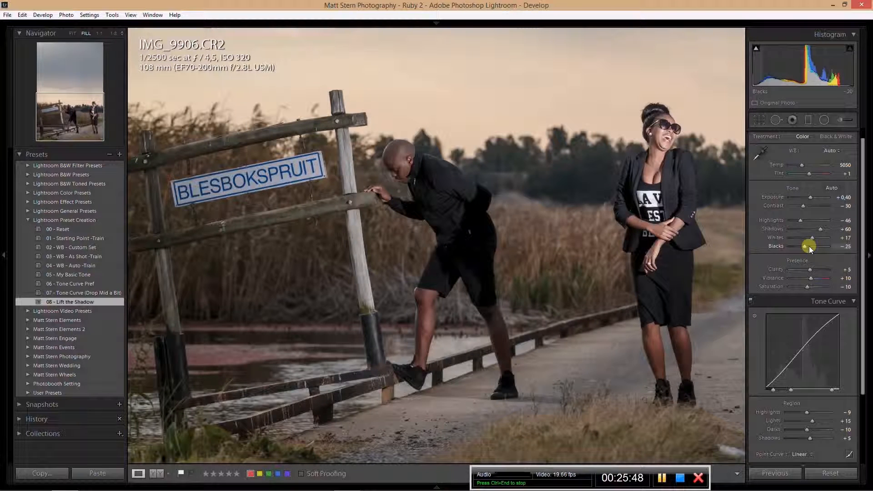
pyautogui.press('Up')
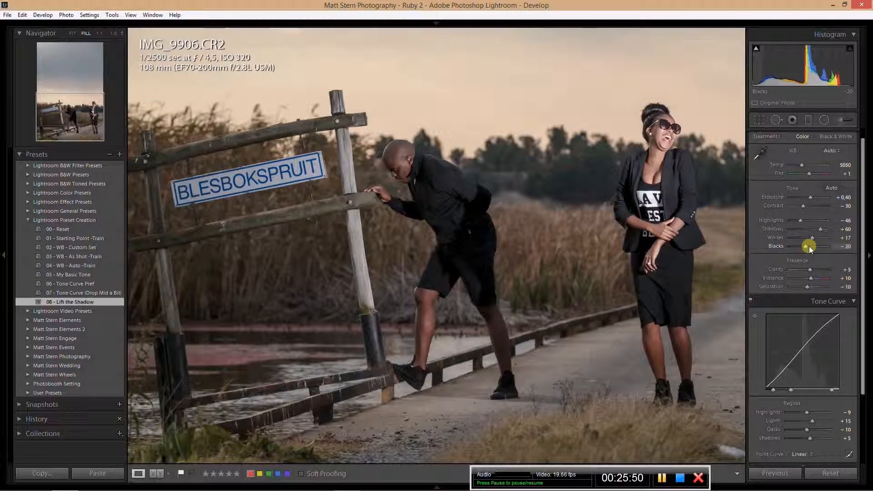
pyautogui.press('Up')
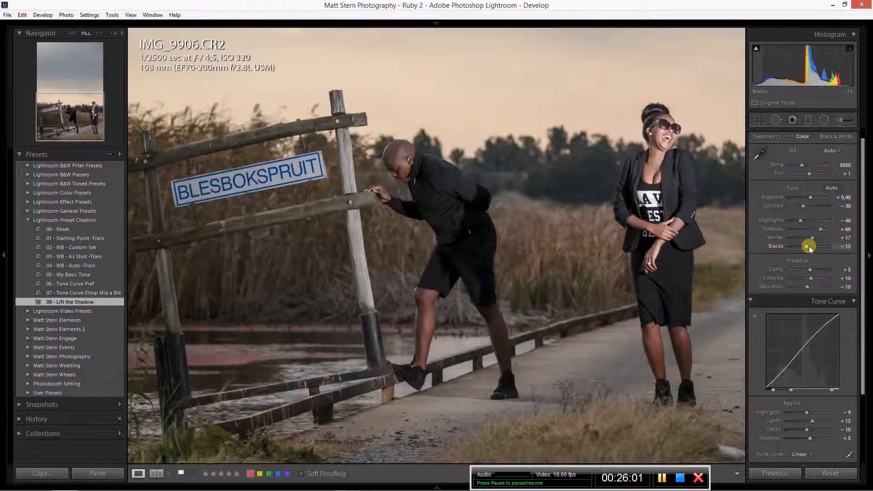
pyautogui.click(806, 246)
pyautogui.press('Up')
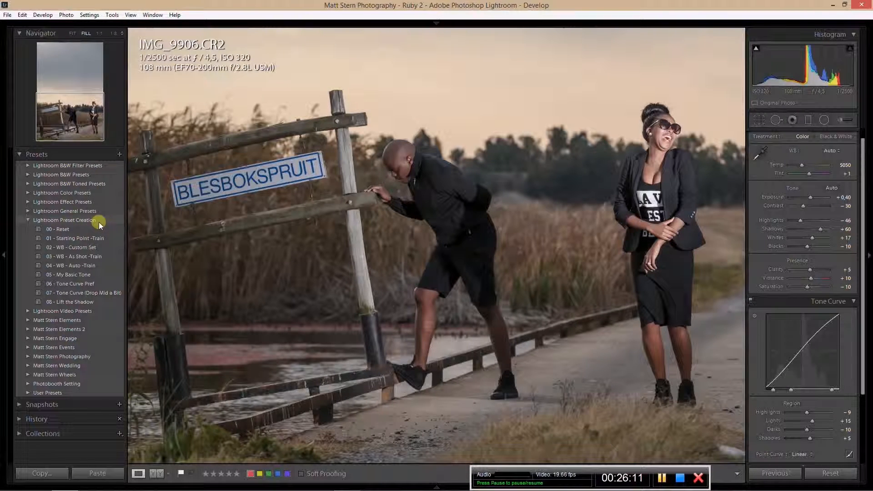
# Create the develop preset "09 - Drop the Blacks a bit" in the Lightroom Preset Creation folder, keeping the existing settings selection.
pyautogui.click(119, 154)
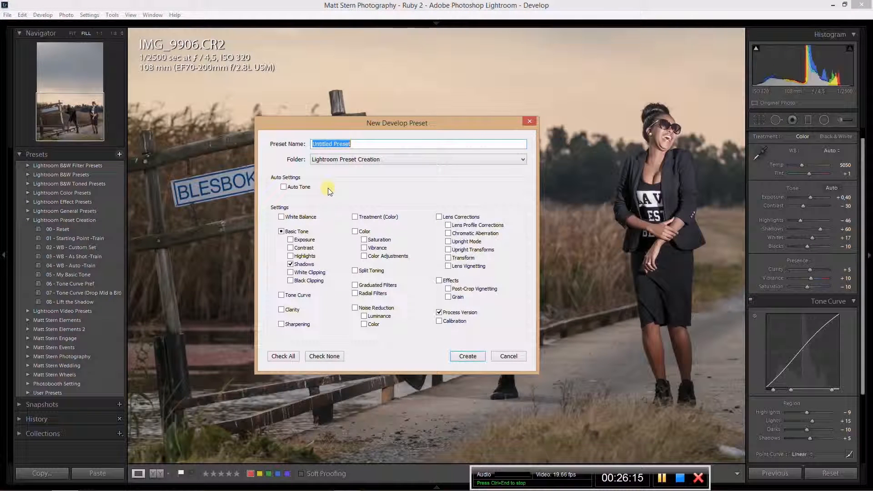
pyautogui.write('09')
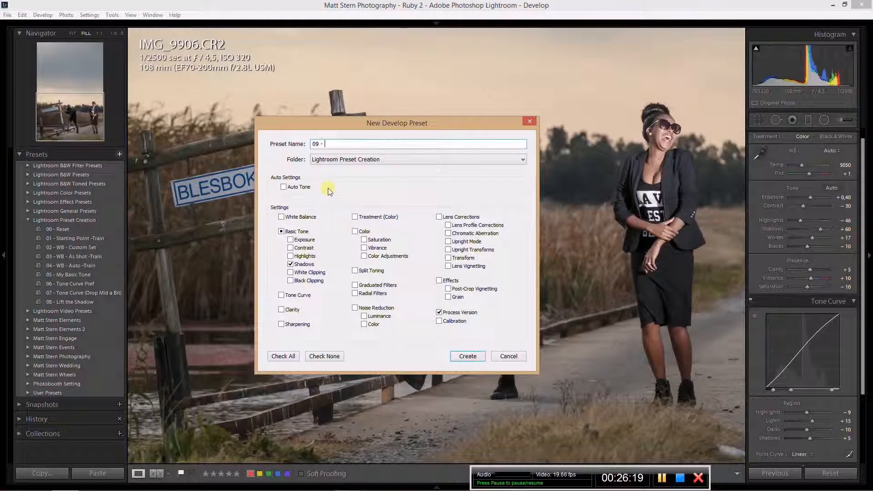
pyautogui.write(' - Drop the Blacks a bit')
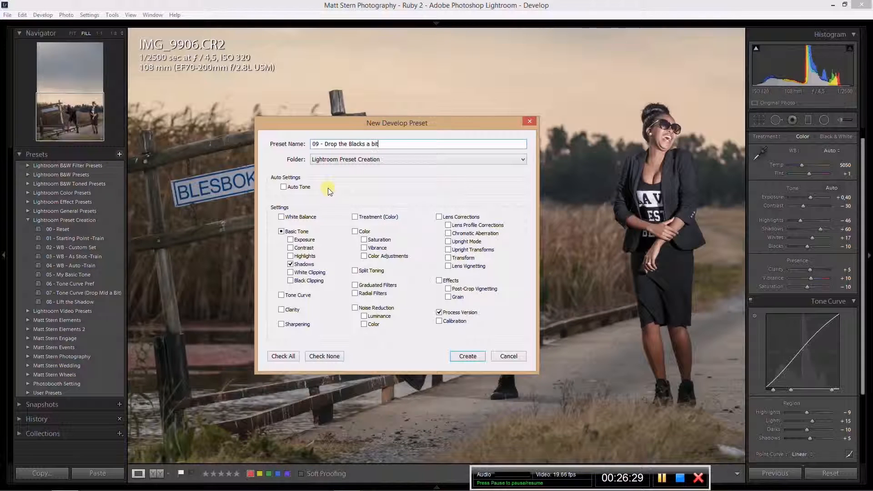
pyautogui.click(466, 358)
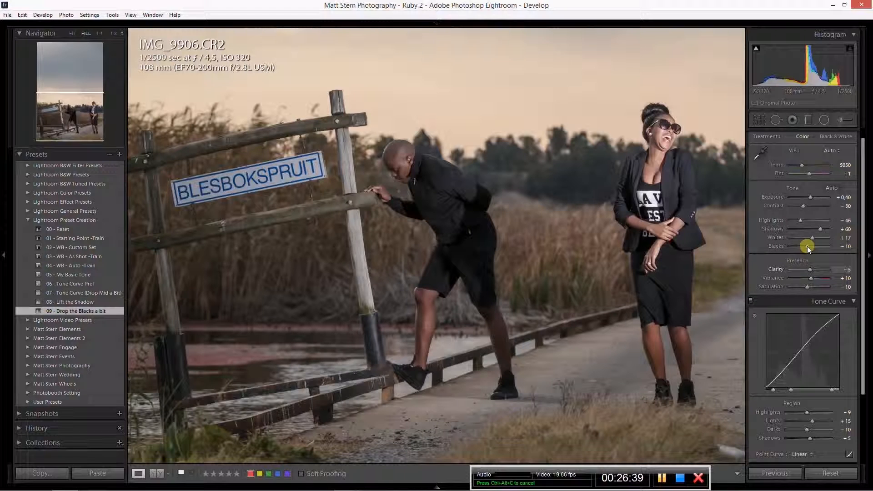
# Set Blacks to -25 and create the develop preset "10 - Drop Blacks a bit more" with the existing settings selection.
pyautogui.scroll(-4, 807, 246)
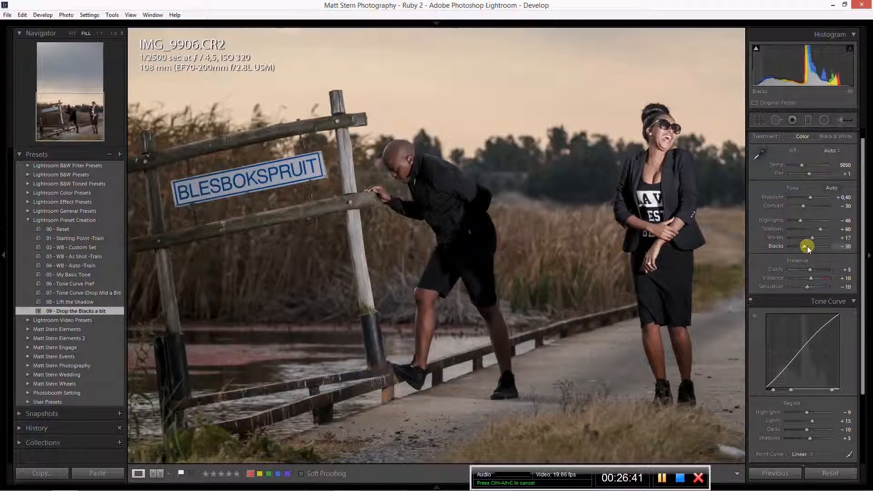
pyautogui.scroll(1, 807, 247)
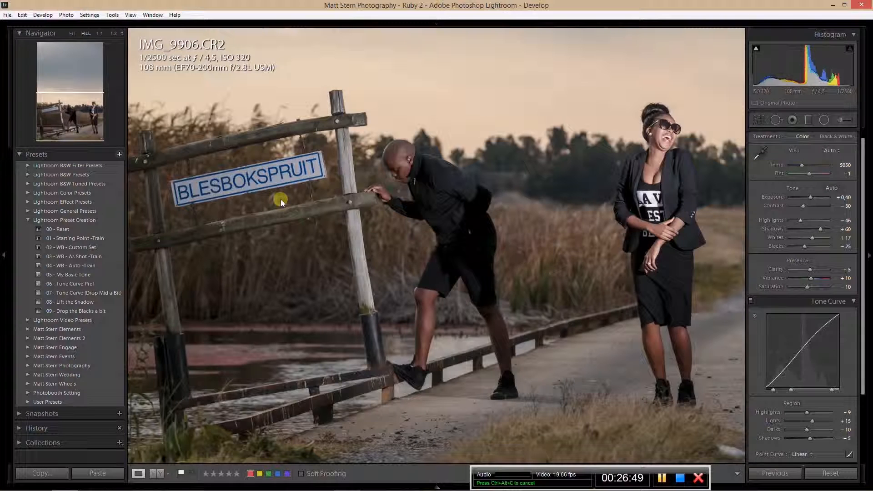
pyautogui.hotkey('ctrl', 'shift', 'n')
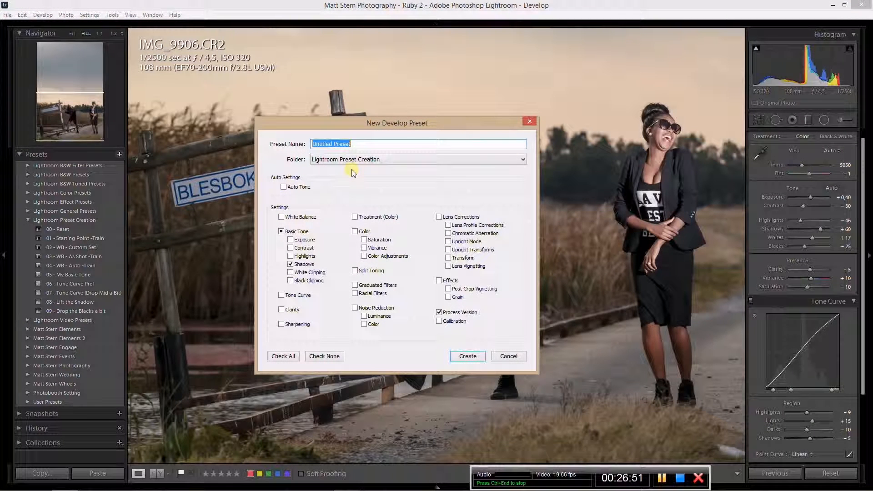
pyautogui.write('1')
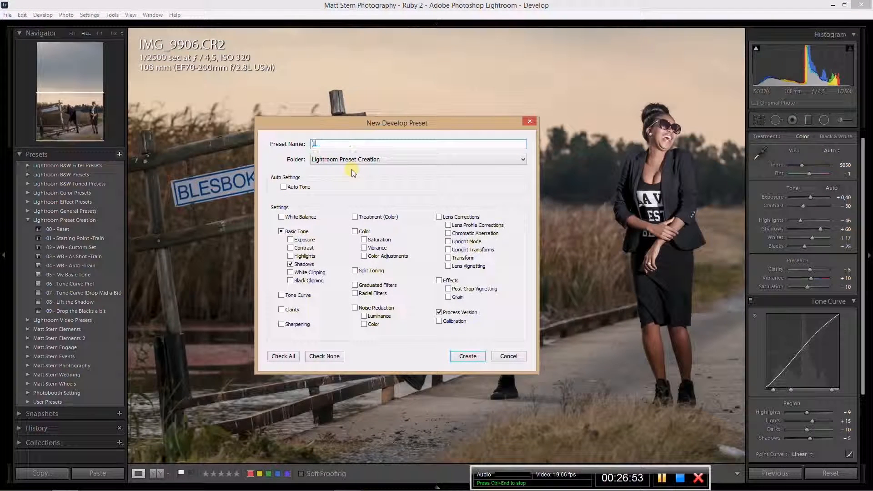
pyautogui.write('0 - Drop Blacks a bit more')
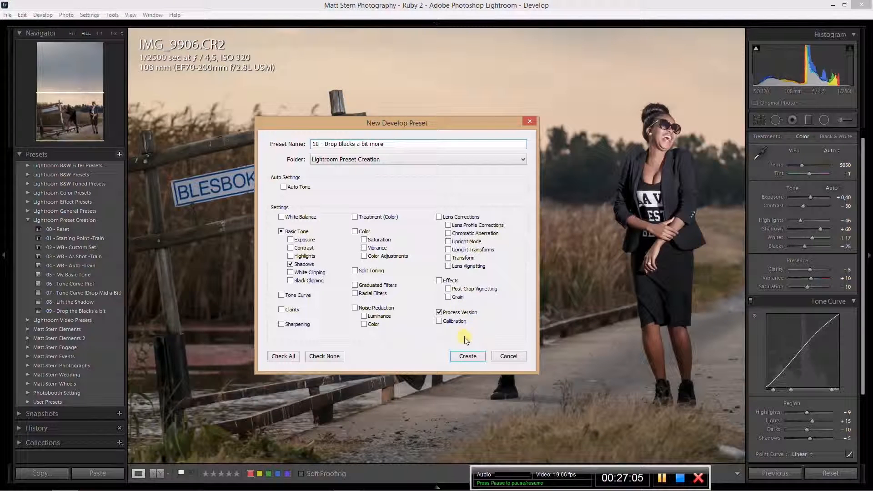
pyautogui.click(467, 356)
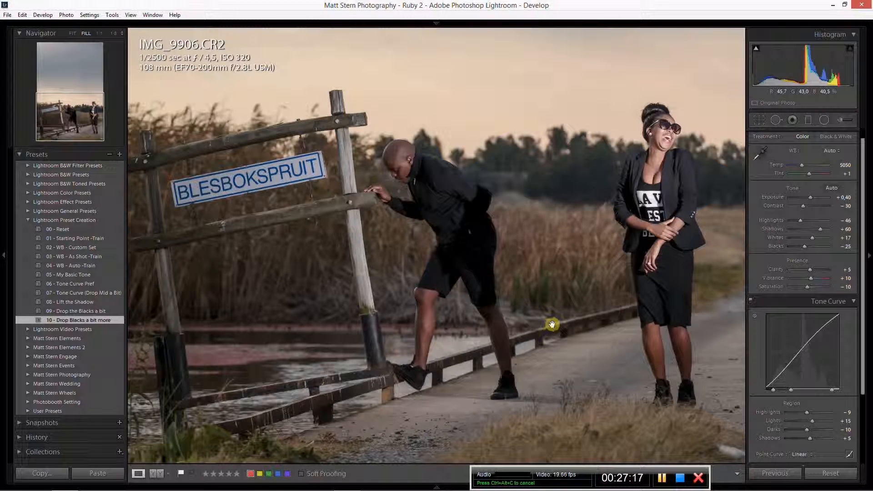
# Change the Camera Calibration profile to Camera Neutral.
pyautogui.click(853, 302)
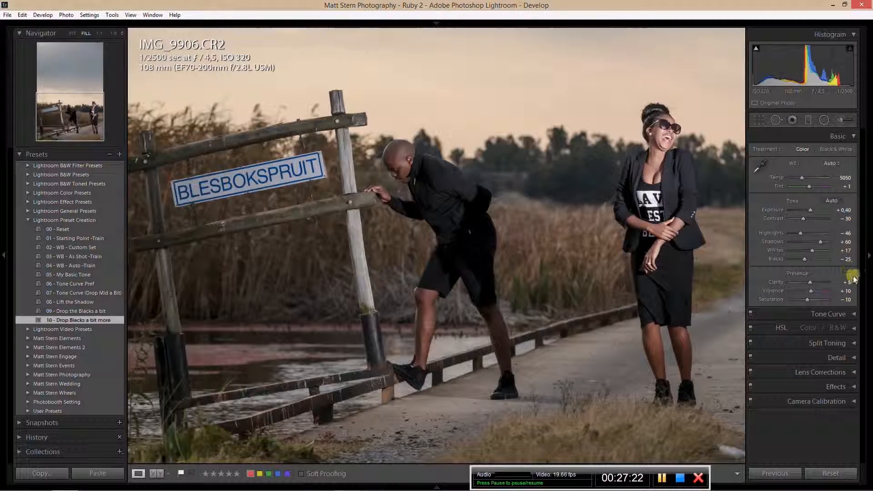
pyautogui.click(853, 402)
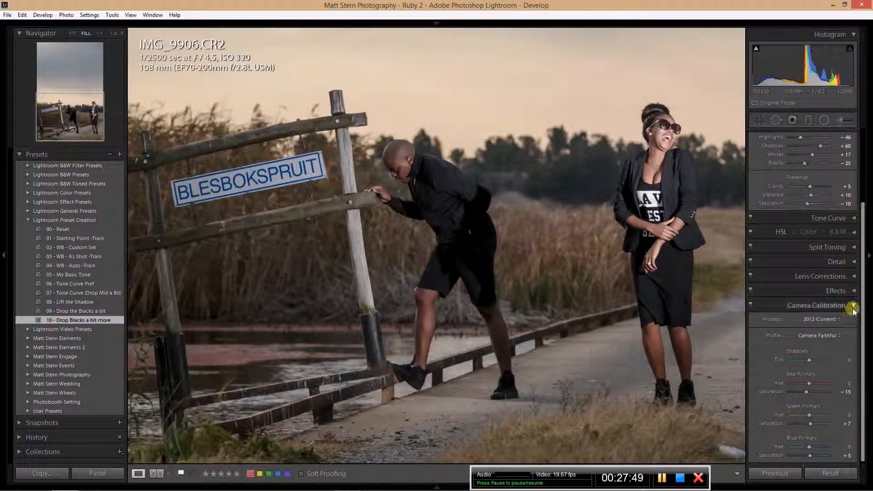
pyautogui.click(837, 336)
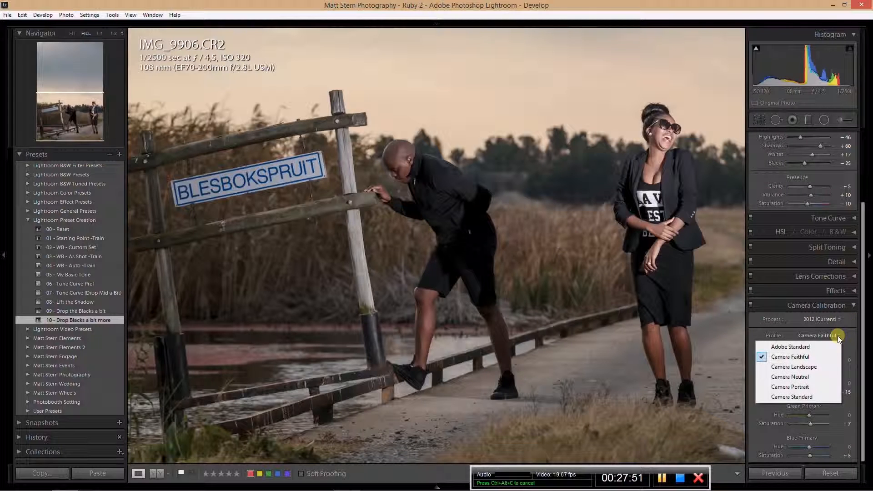
pyautogui.click(806, 376)
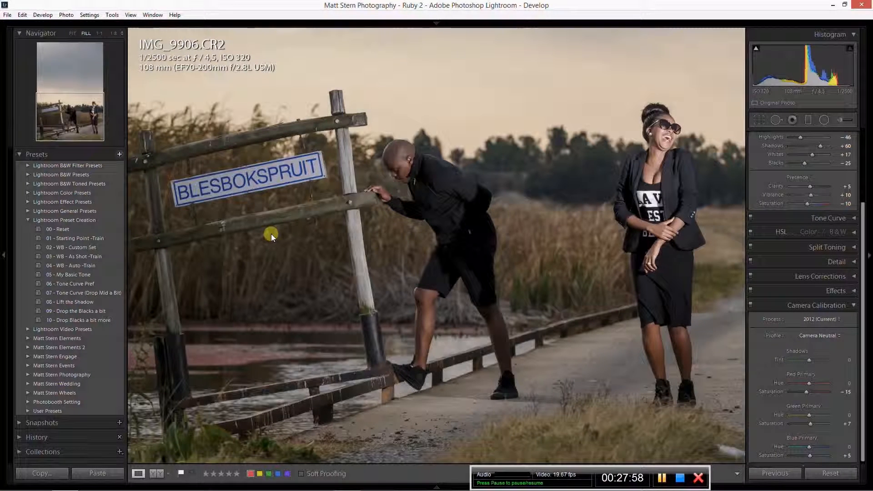
# Create the develop preset "11 - Cam Cal Natural" in the Lightroom Preset Creation folder, including only Process Version and Calibration.
pyautogui.hotkey('ctrl', 'shift', 'n')
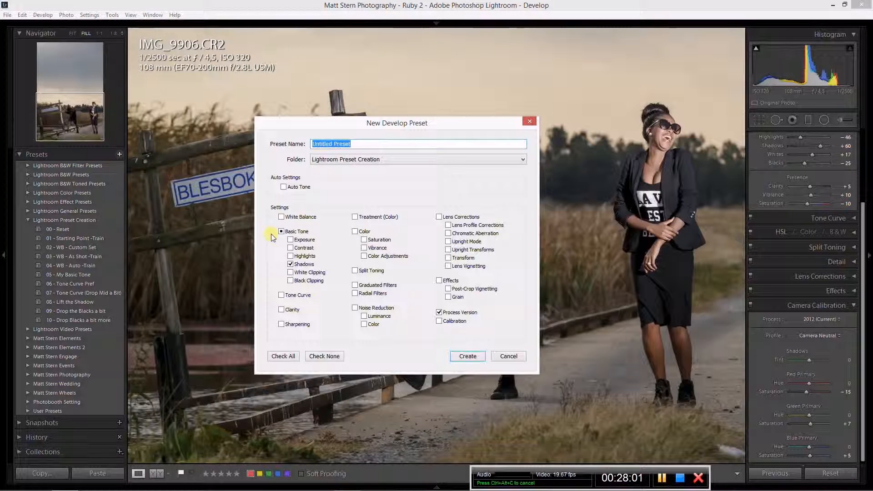
pyautogui.write('11')
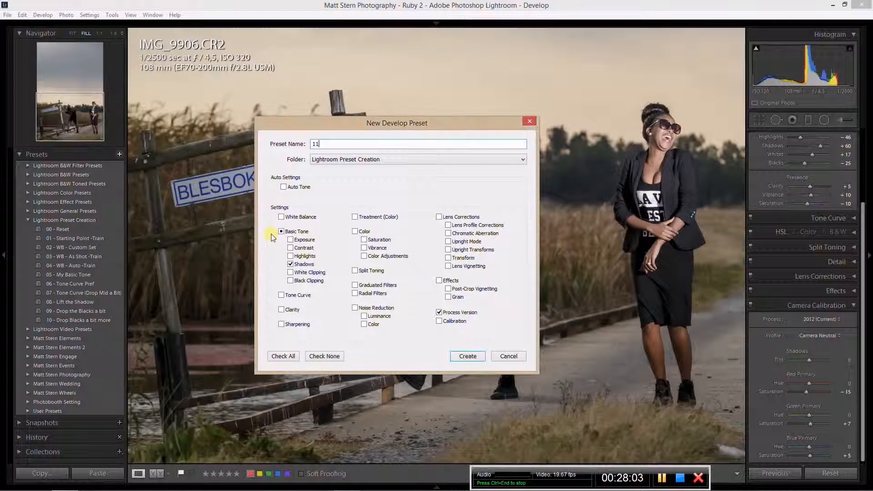
pyautogui.write(' - Cam Cal')
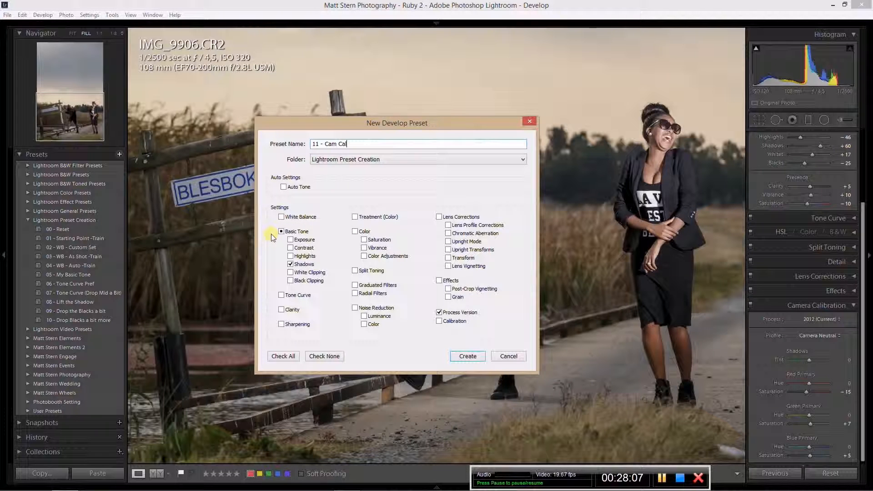
pyautogui.write(' Natural')
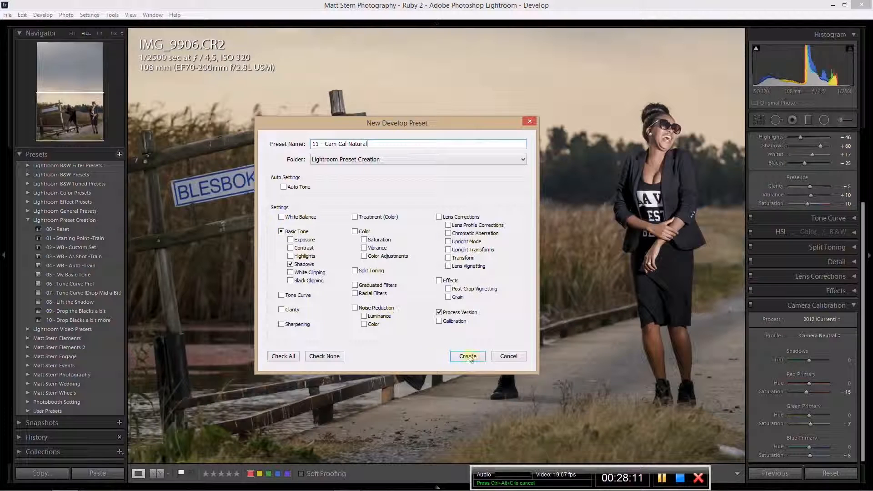
pyautogui.click(324, 356)
pyautogui.click(440, 321)
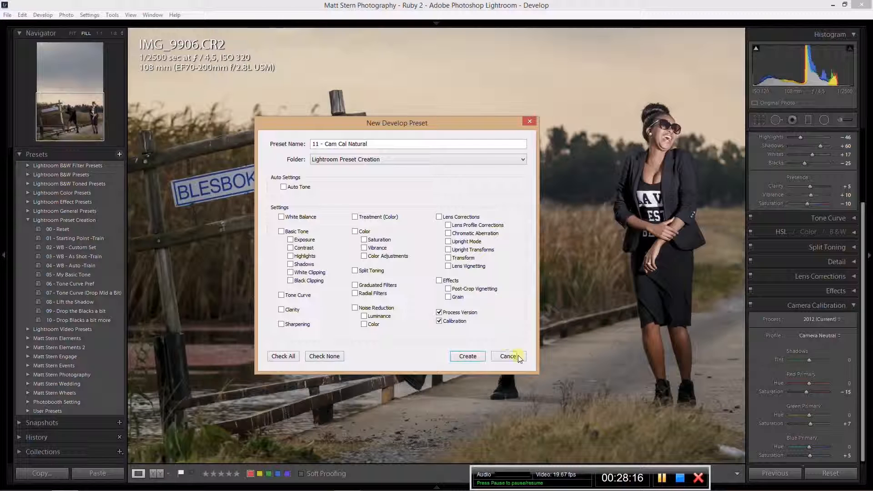
pyautogui.click(468, 356)
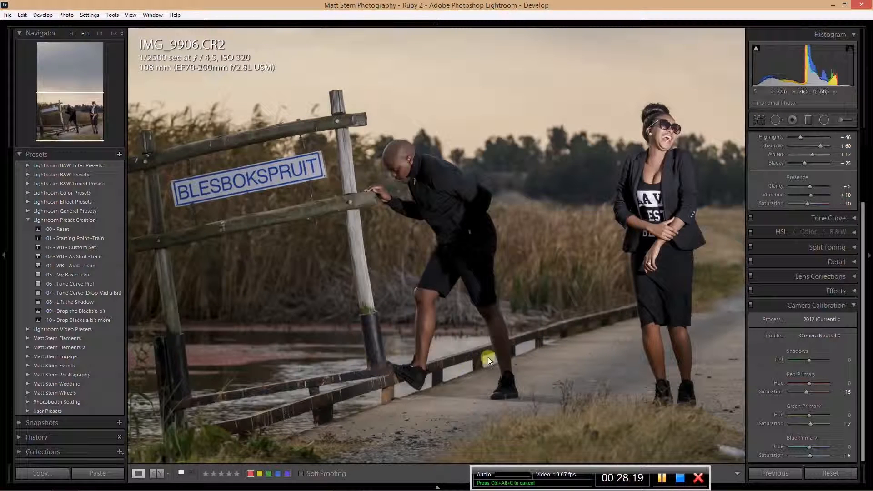
# Change the calibration profile to Camera Standard and save it as the develop preset "12 - Cam Cal Standard" with the same settings selection.
pyautogui.click(839, 336)
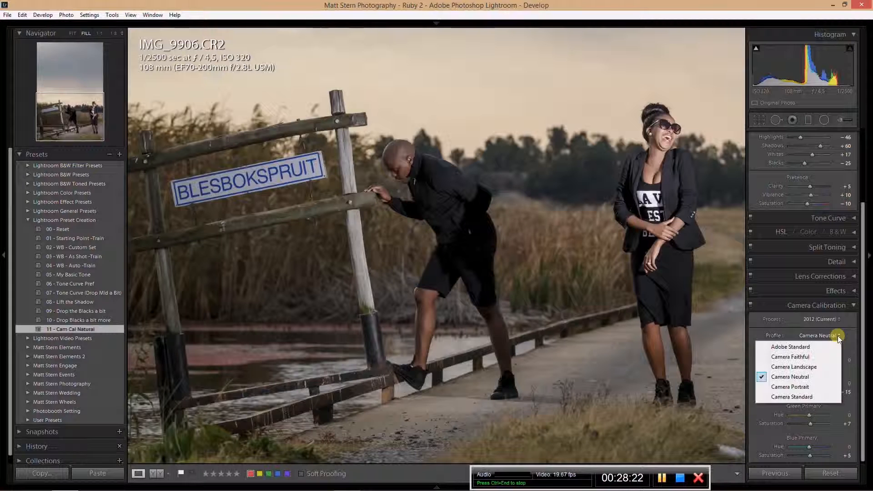
pyautogui.click(802, 397)
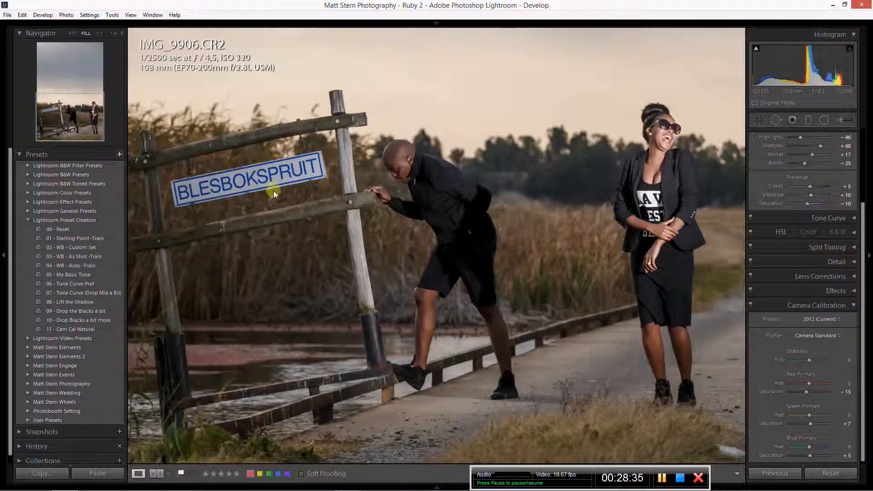
pyautogui.hotkey('ctrl', 'shift', 'n')
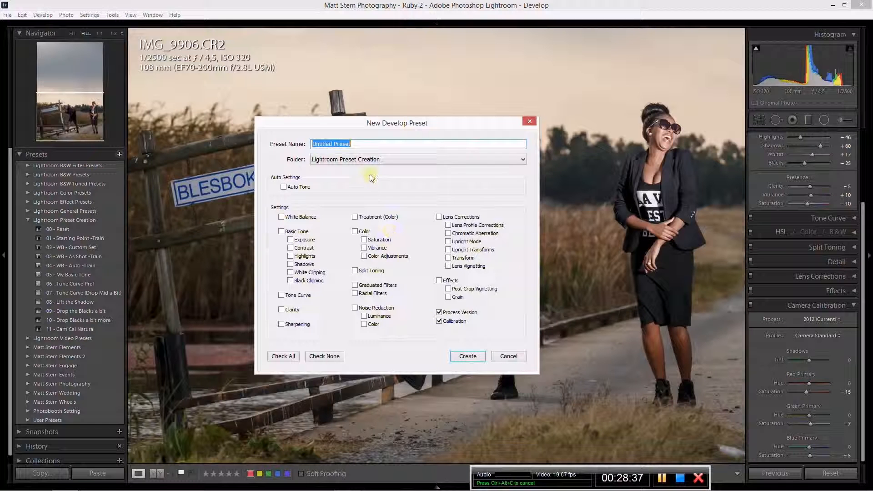
pyautogui.write('12')
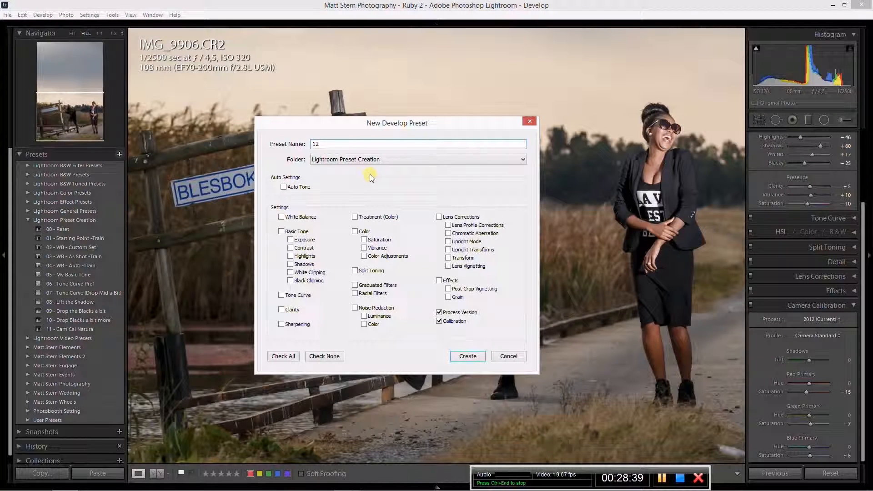
pyautogui.write(' - Cam Cal')
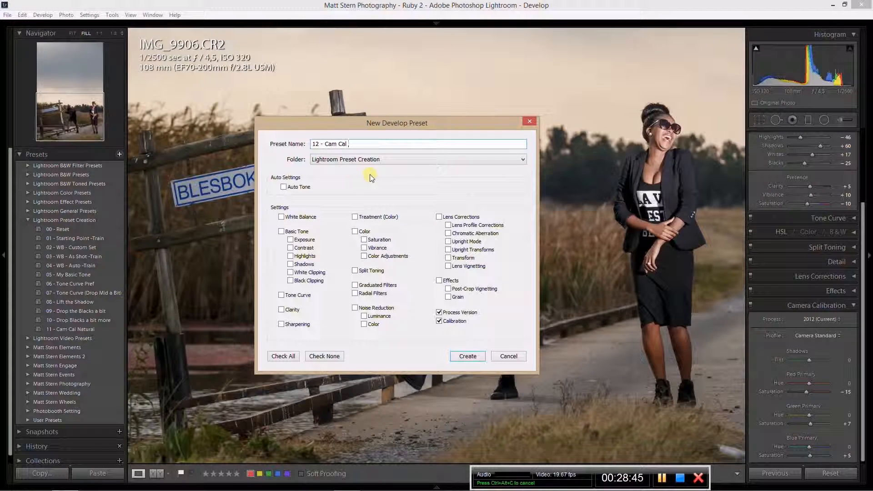
pyautogui.write(' Stan')
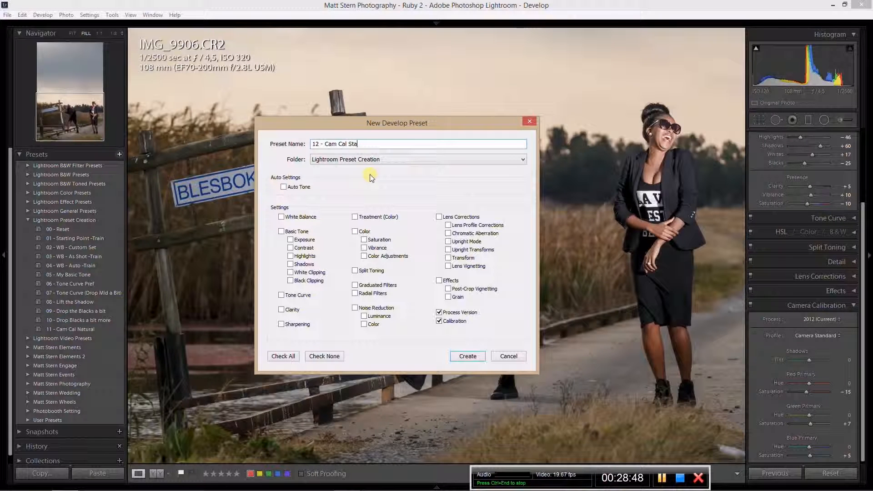
pyautogui.press('BackSpace')
pyautogui.write('d')
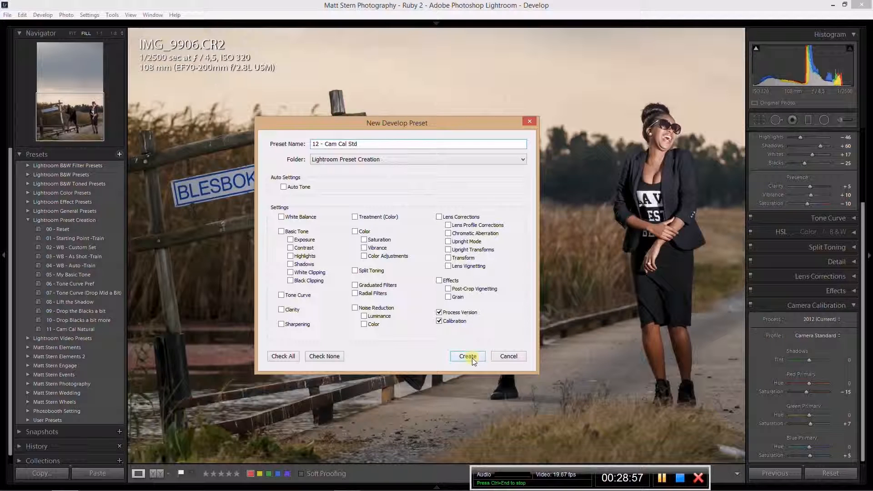
pyautogui.press('BackSpace')
pyautogui.press('BackSpace')
pyautogui.write('tandard')
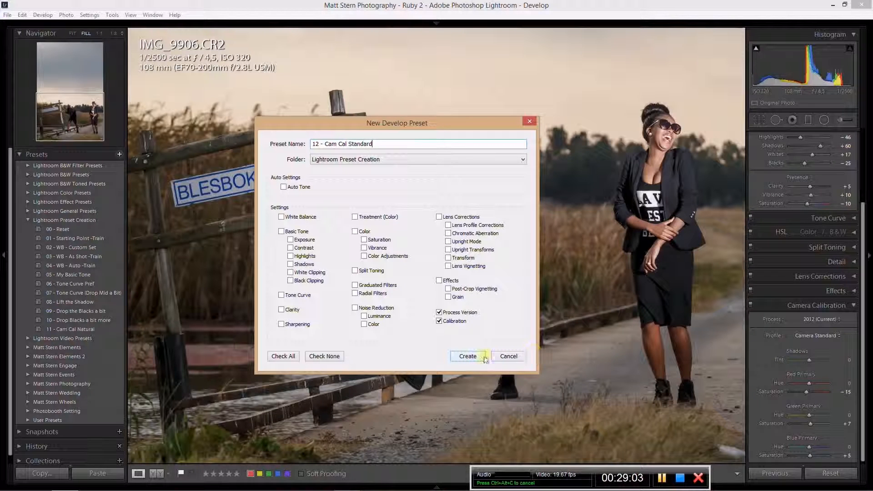
pyautogui.click(470, 357)
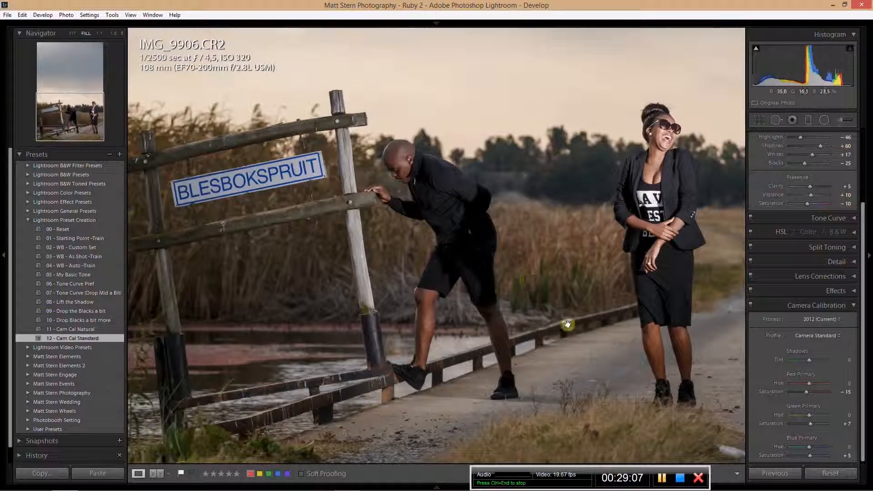
# Change the calibration profile to Adobe Standard and save it as the develop preset "13 - Cam Cal Adobe".
pyautogui.click(836, 336)
pyautogui.click(805, 348)
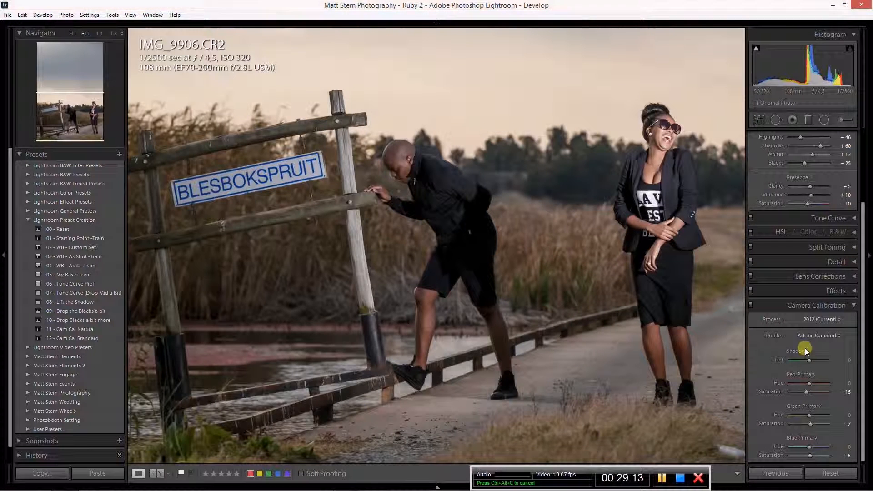
pyautogui.click(118, 154)
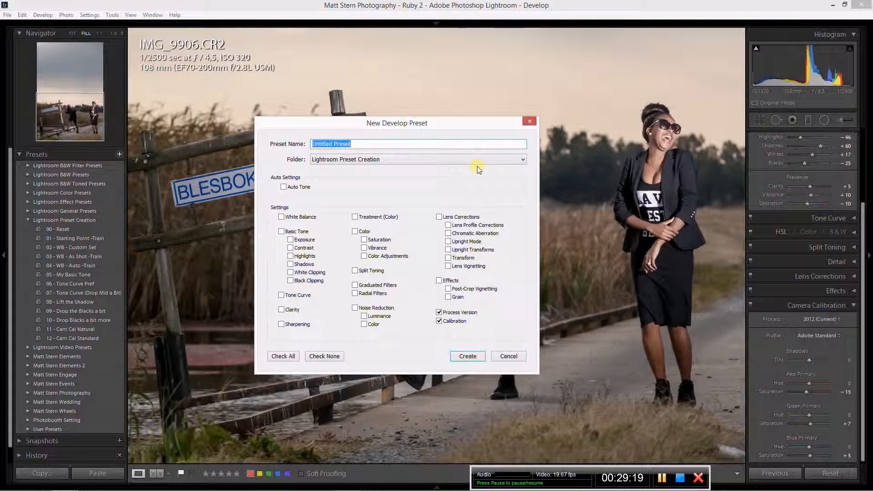
pyautogui.write('13 -')
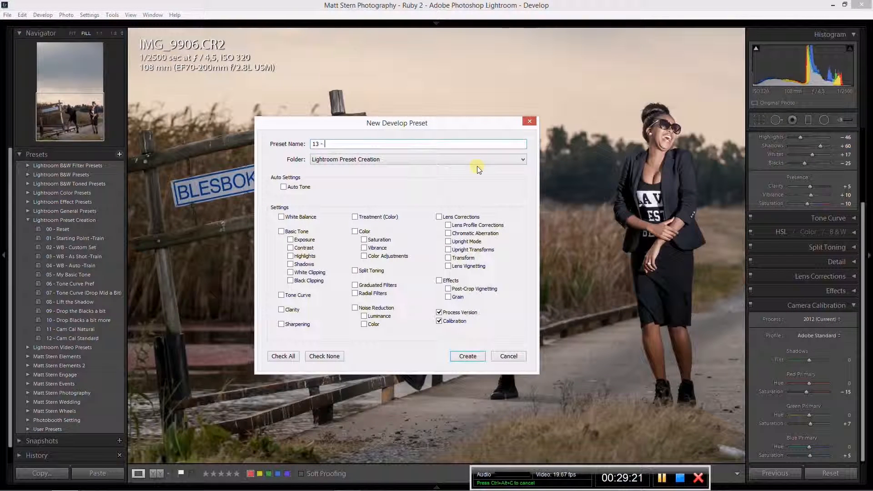
pyautogui.write(' Cam Cal')
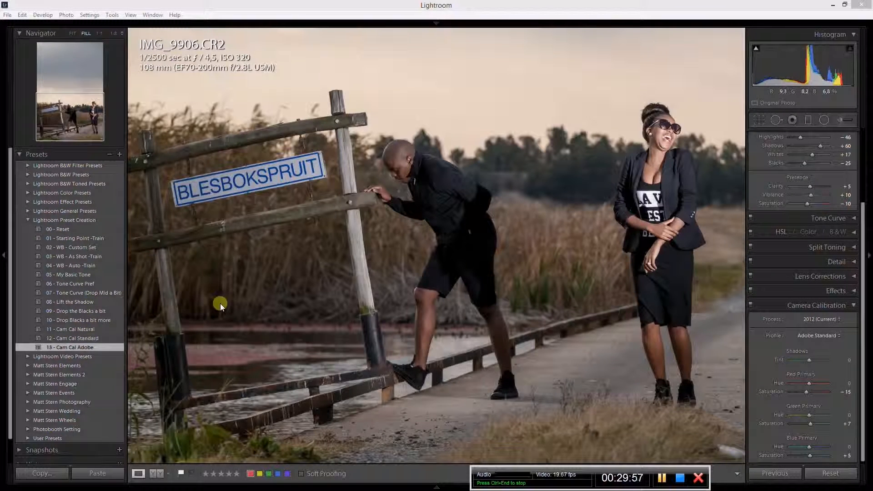
# Fit the whole photo in view, apply the 00 - Reset preset, and reset all develop settings of the photo.
pyautogui.click(74, 33)
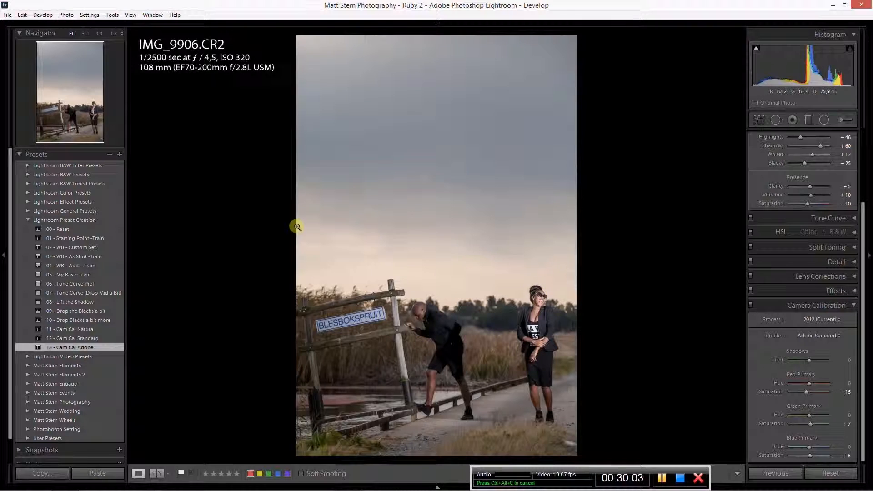
pyautogui.click(59, 230)
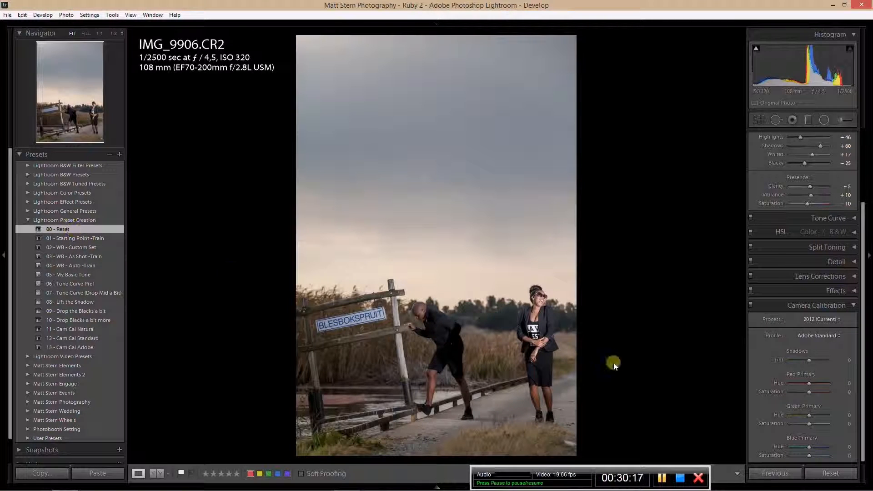
pyautogui.click(832, 474)
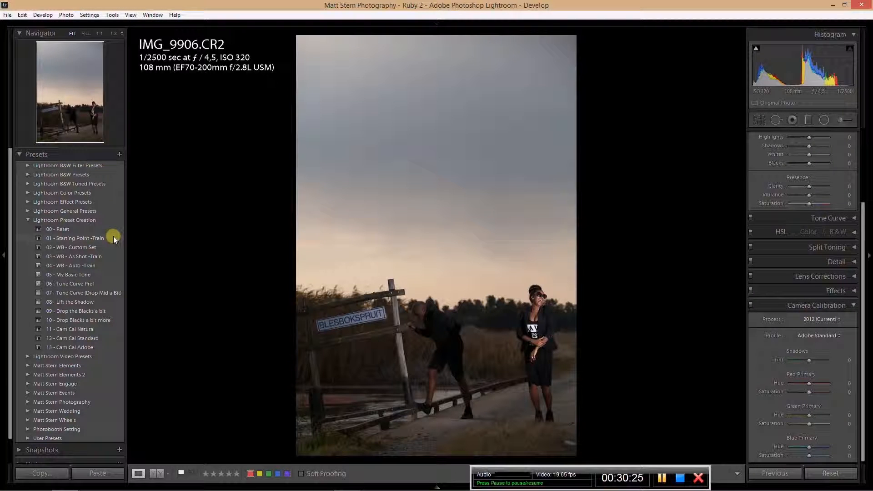
# Apply the presets "01 - Starting Point -Train" and "02 - WB - Custom Set" to the photo.
pyautogui.moveTo(113, 236)
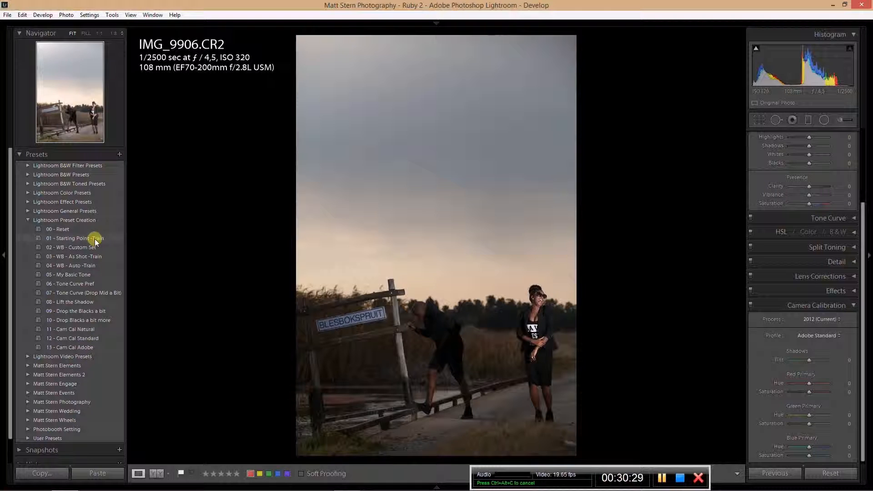
pyautogui.click(95, 240)
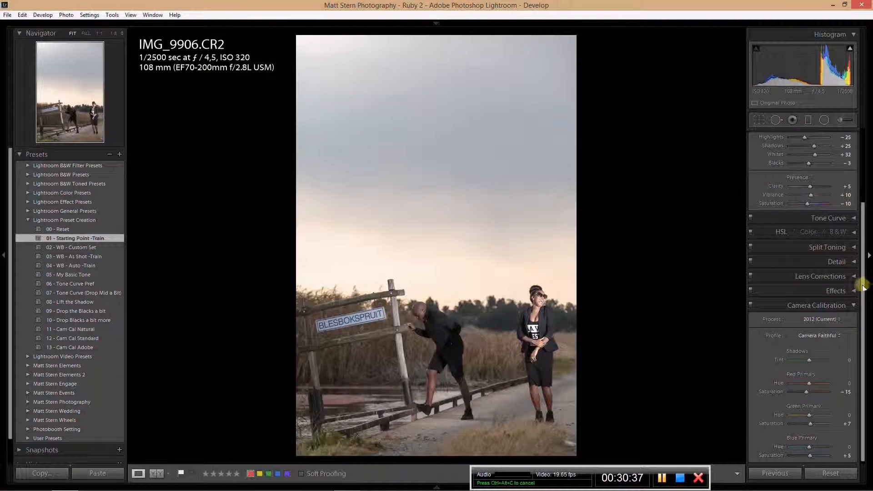
pyautogui.moveTo(862, 289); pyautogui.dragTo(861, 210)
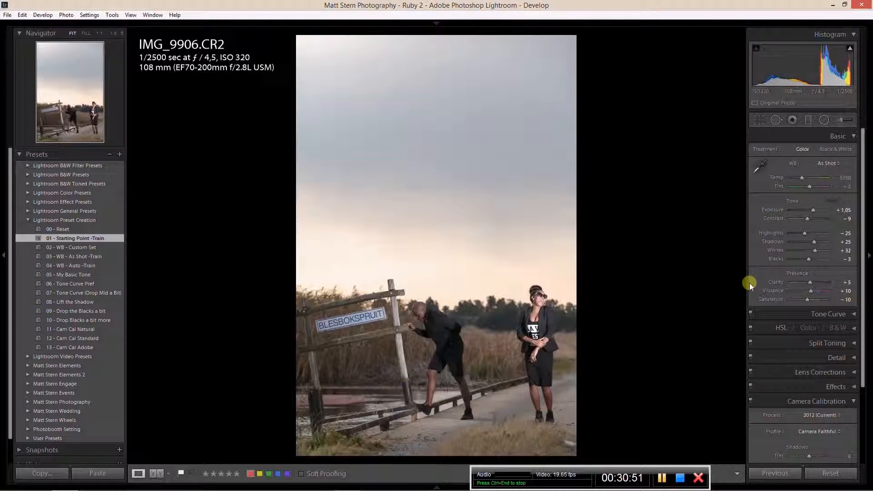
pyautogui.click(87, 246)
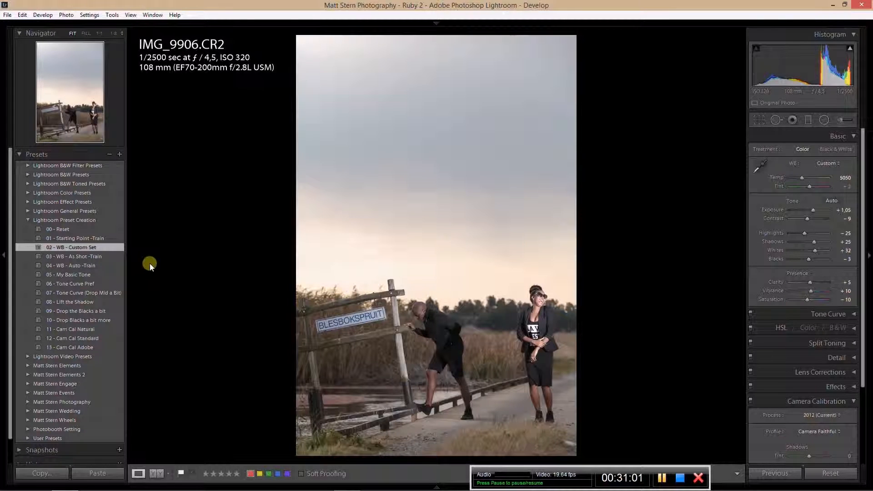
# Apply the presets "05 - My Basic Tone" and "06 - Tone Curve Pref" to the photo.
pyautogui.click(90, 276)
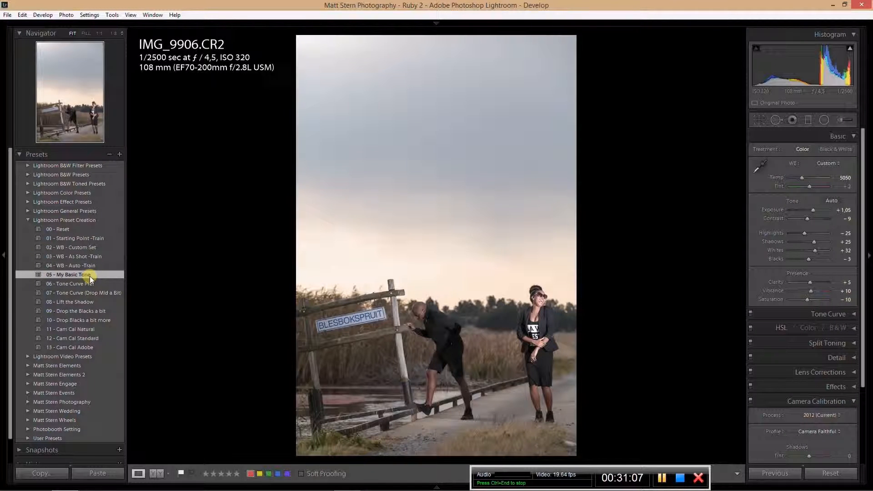
pyautogui.click(89, 276)
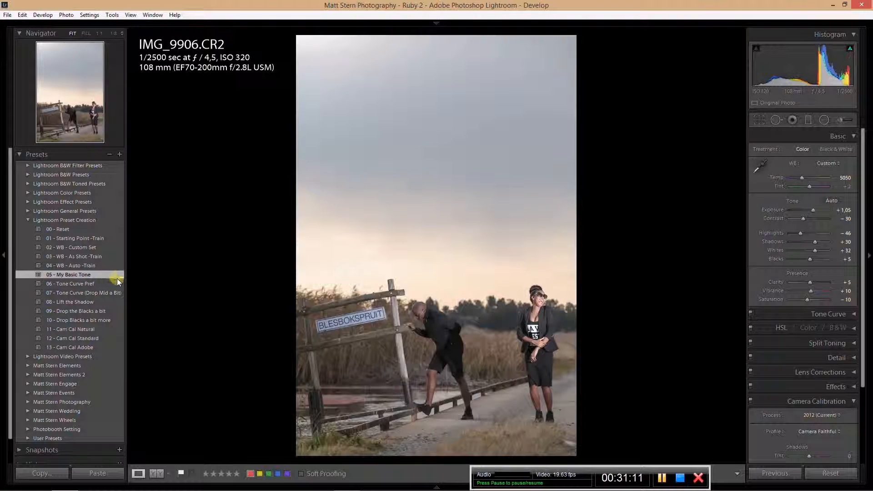
pyautogui.click(91, 286)
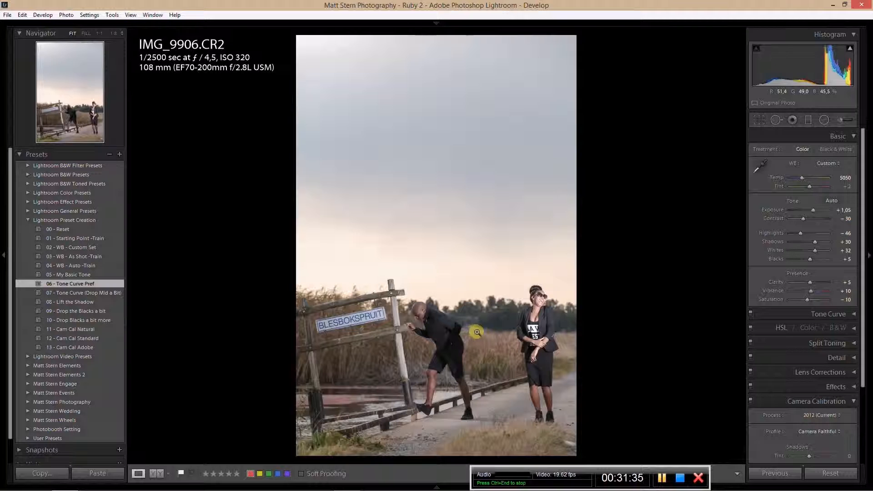
# Reset the photo's Exposure to zero and raise it to +0.40.
pyautogui.click(812, 211)
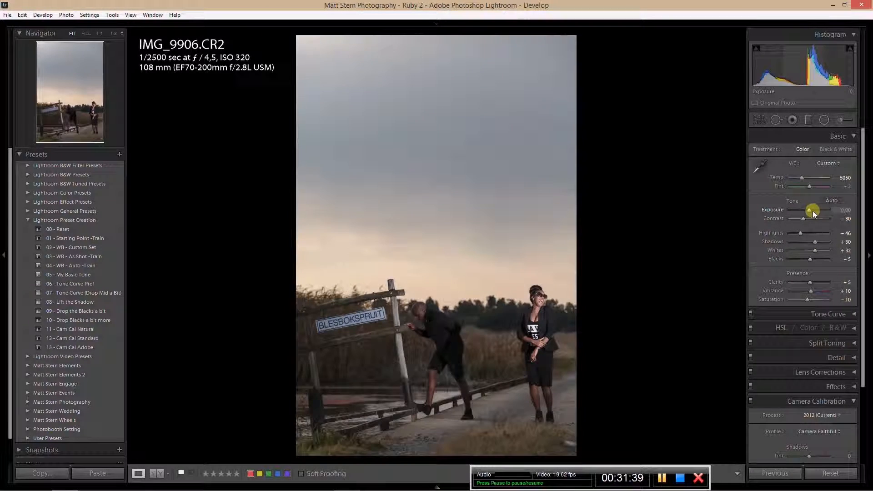
pyautogui.press('Up')
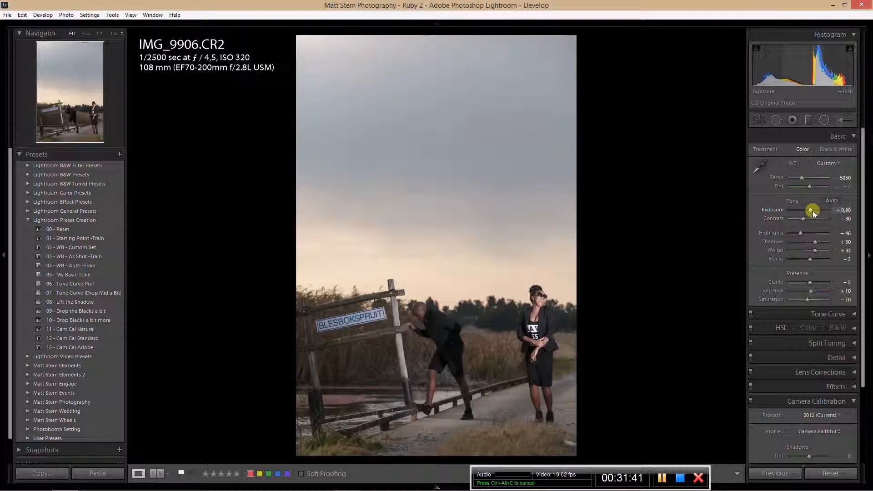
pyautogui.press('Up')
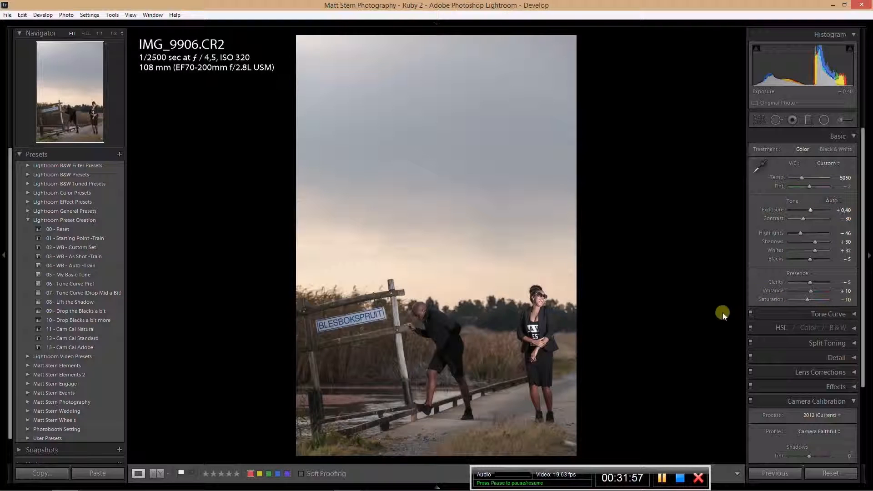
# Add two graduated filters with Exposure -0.40, Contrast -21 and Highlights -50, one fading down from above the photo and one inward from its left side.
pyautogui.click(807, 120)
pyautogui.click(114, 33)
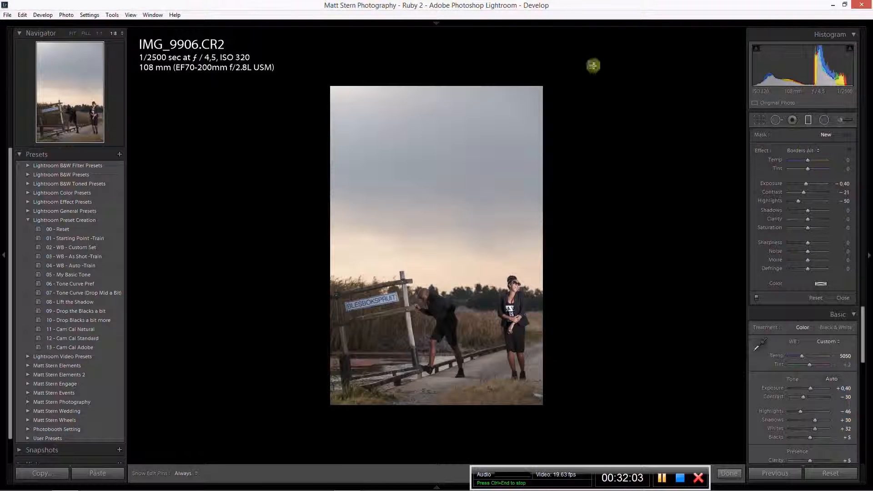
pyautogui.moveTo(483, 33); pyautogui.dragTo(481, 328)
pyautogui.moveTo(484, 334); pyautogui.dragTo(486, 337)
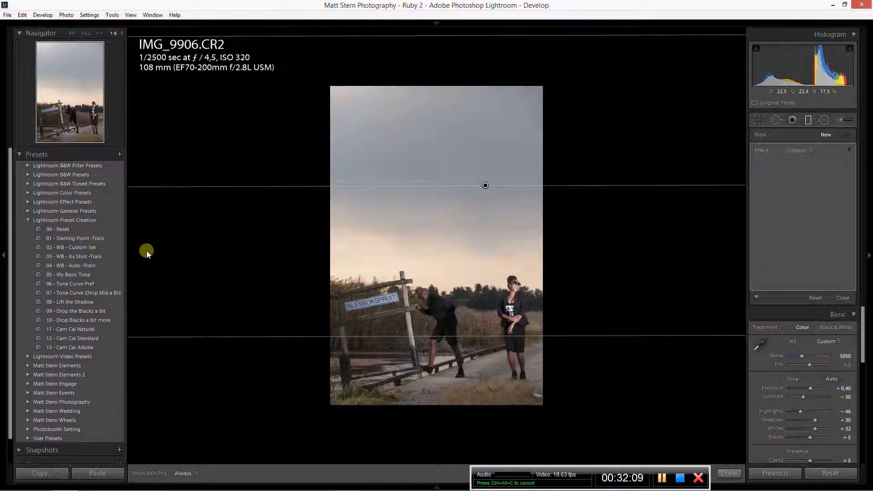
pyautogui.moveTo(147, 250); pyautogui.dragTo(265, 247)
pyautogui.moveTo(355, 244); pyautogui.dragTo(449, 254)
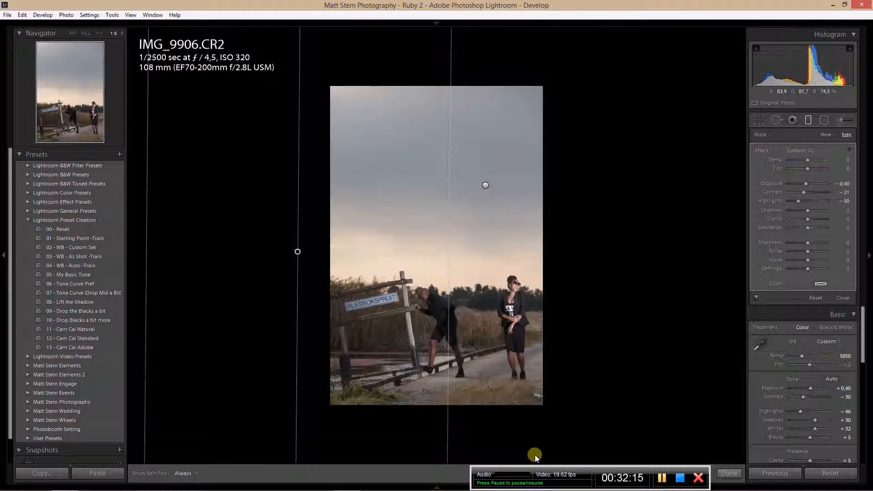
# Add a third graduated filter with Exposure -0.40, Contrast -21 and Highlights -50, fading up from below the photo, and finish filter editing.
pyautogui.moveTo(536, 315); pyautogui.dragTo(536, 252)
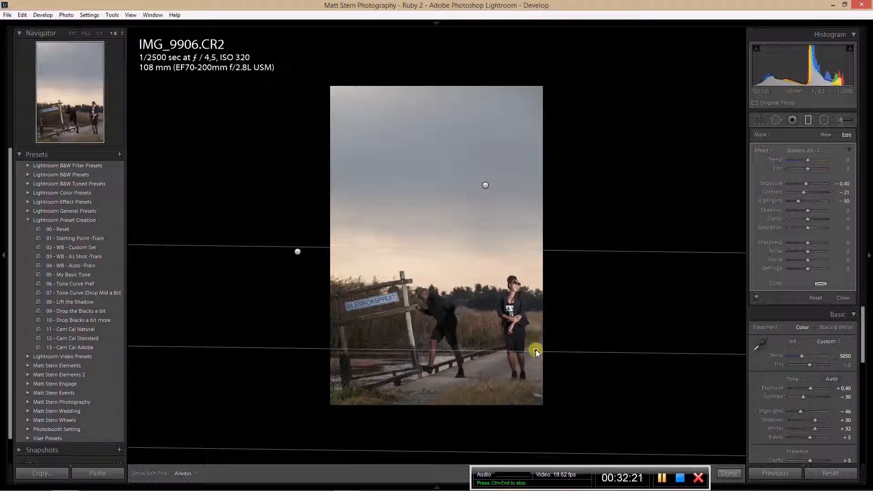
pyautogui.moveTo(536, 350); pyautogui.dragTo(541, 429)
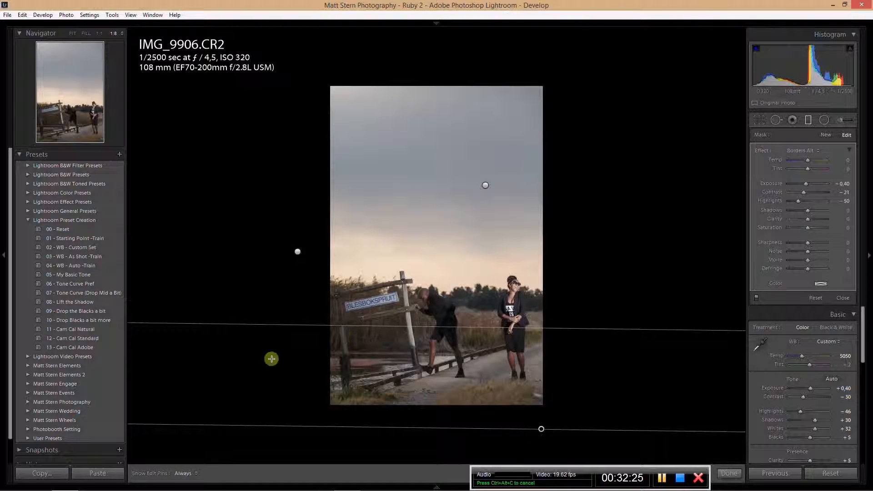
pyautogui.click(729, 481)
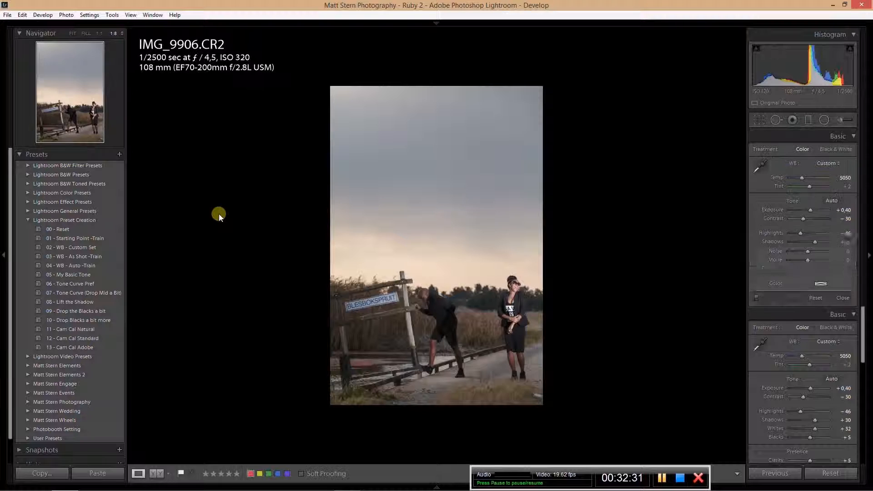
# Create a develop preset named "14 - Graduated Filters Train" in Lightroom Preset Creation, storing only Graduated Filters and Process Version.
pyautogui.hotkey('ctrl', 'shift', 'n')
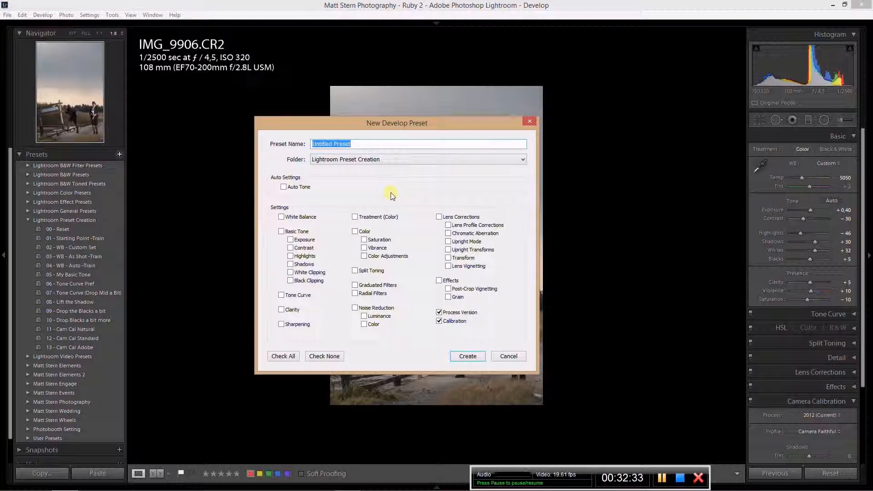
pyautogui.write('14 - ')
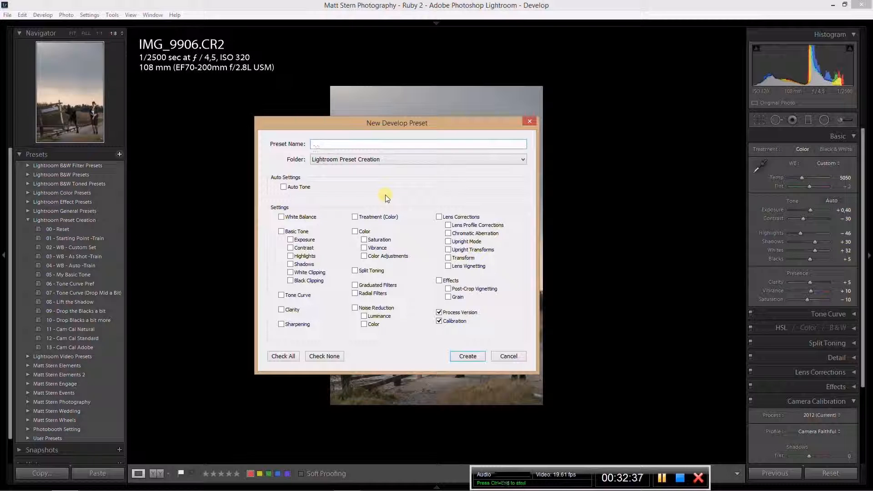
pyautogui.write('Graduated Filters Train')
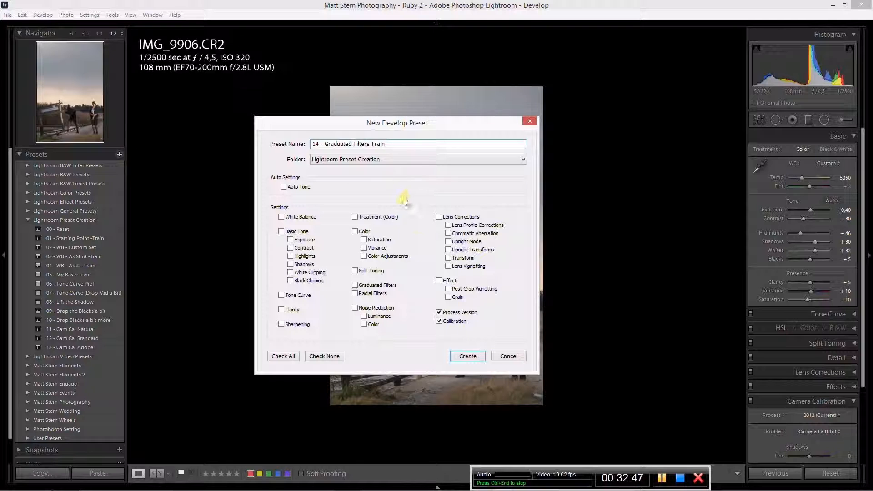
pyautogui.click(322, 357)
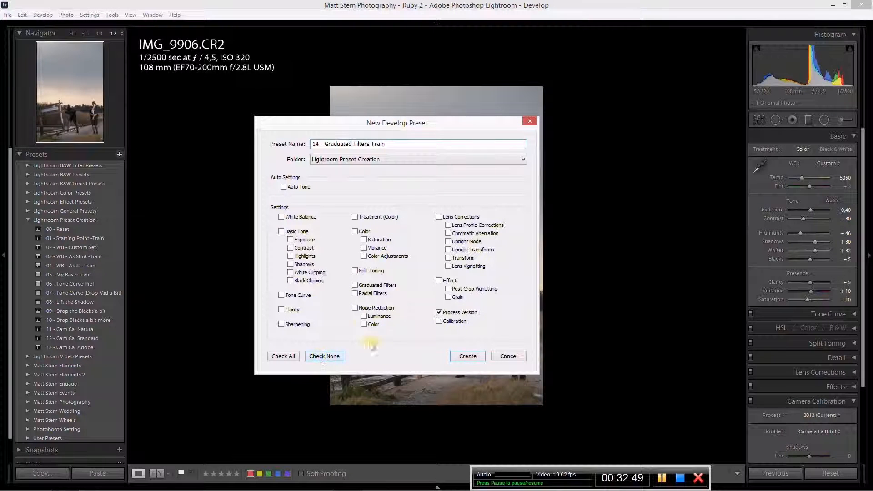
pyautogui.click(355, 285)
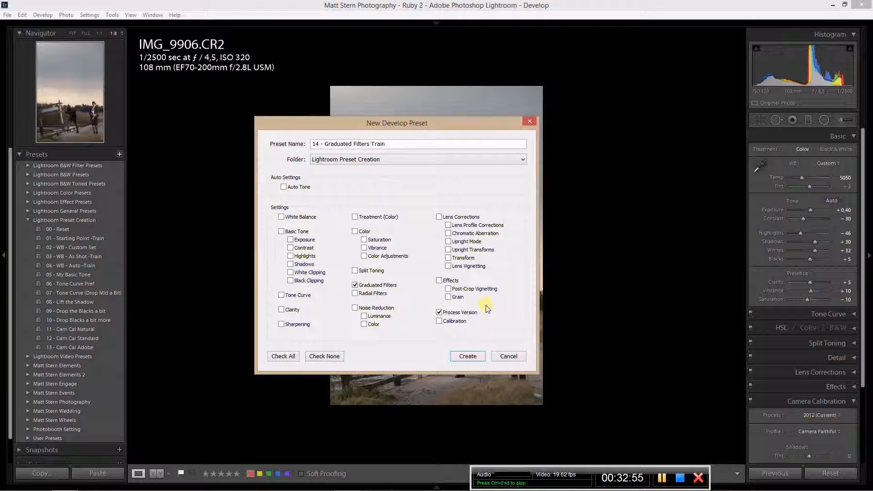
pyautogui.click(467, 357)
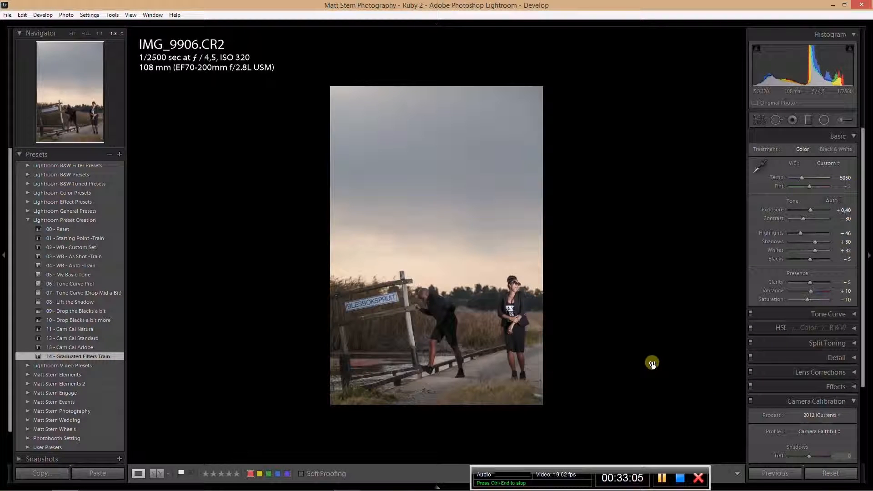
# Reset the photo and update the preset "00 - Reset" with its current values, including every develop setting except Auto Tone.
pyautogui.hotkey('ctrl', 'shift', 'r')
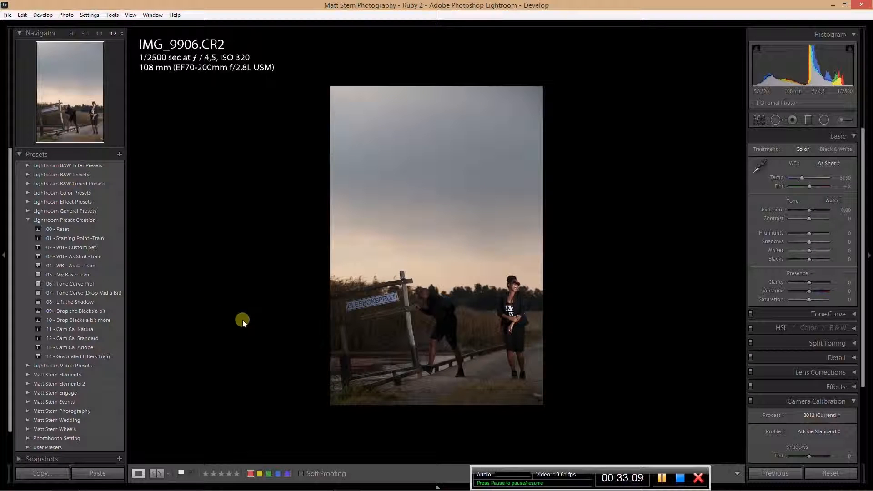
pyautogui.click(59, 230)
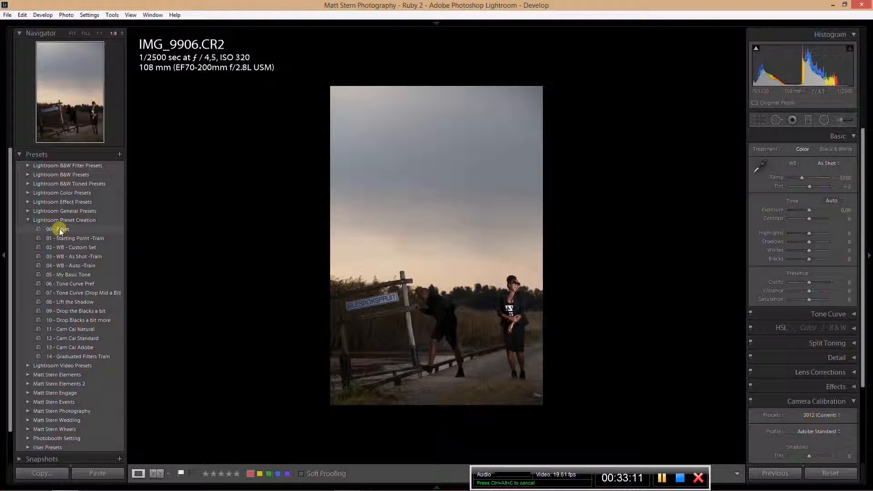
pyautogui.rightClick(60, 230)
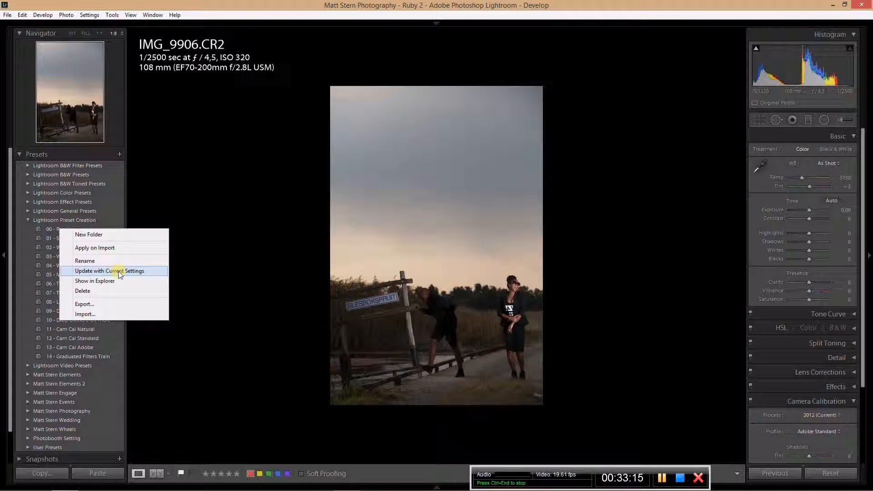
pyautogui.click(120, 271)
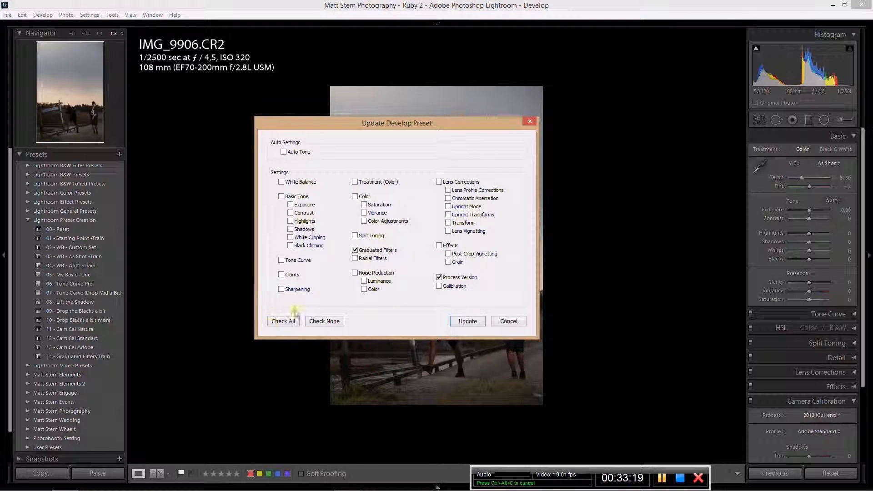
pyautogui.click(282, 321)
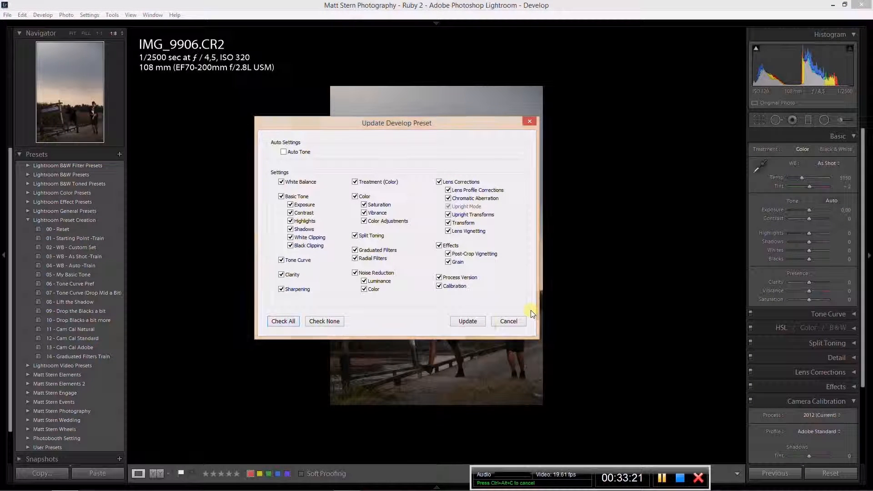
pyautogui.click(473, 323)
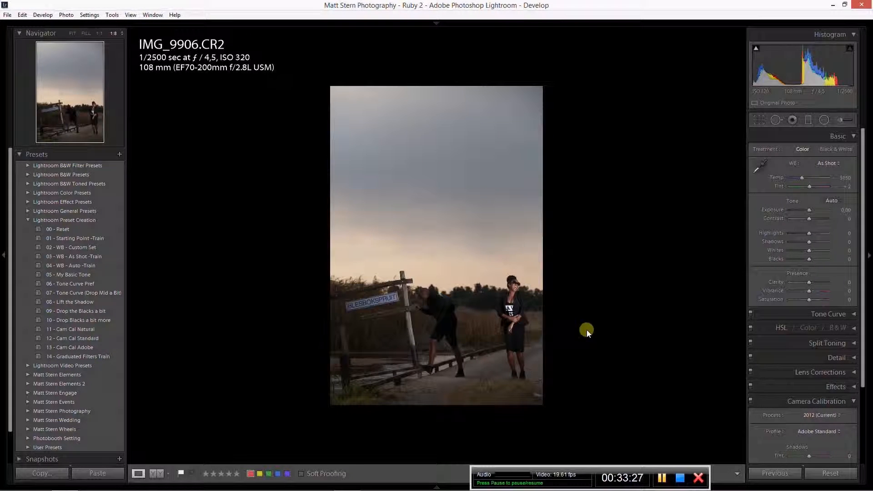
# Undo back to the edited photo and test the preset "00 - Reset" on it.
pyautogui.hotkey('ctrl', 'z')
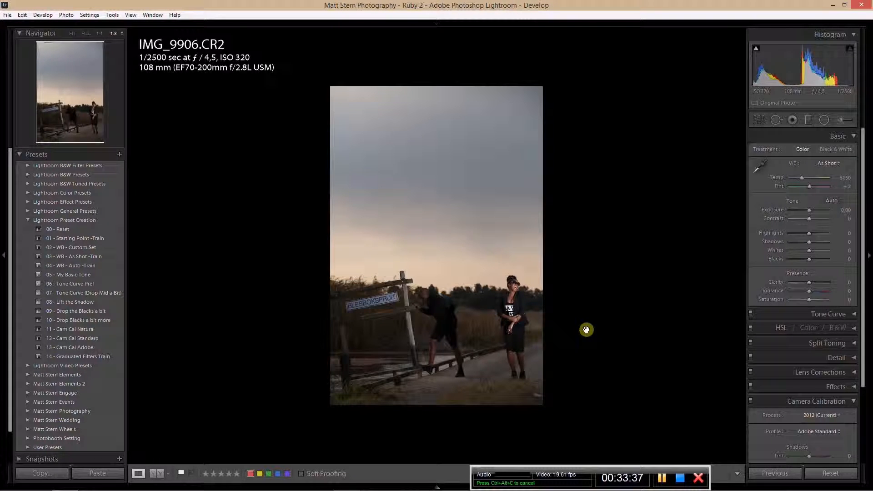
pyautogui.hotkey('ctrl', 'z')
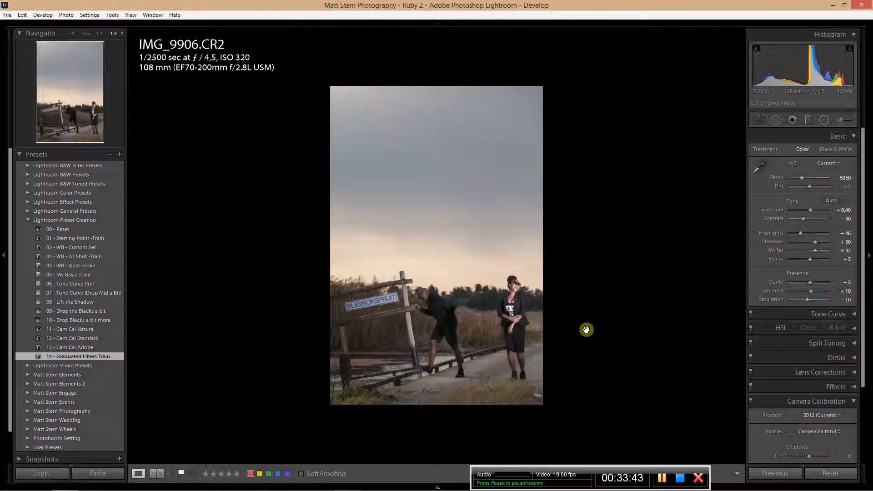
pyautogui.click(70, 230)
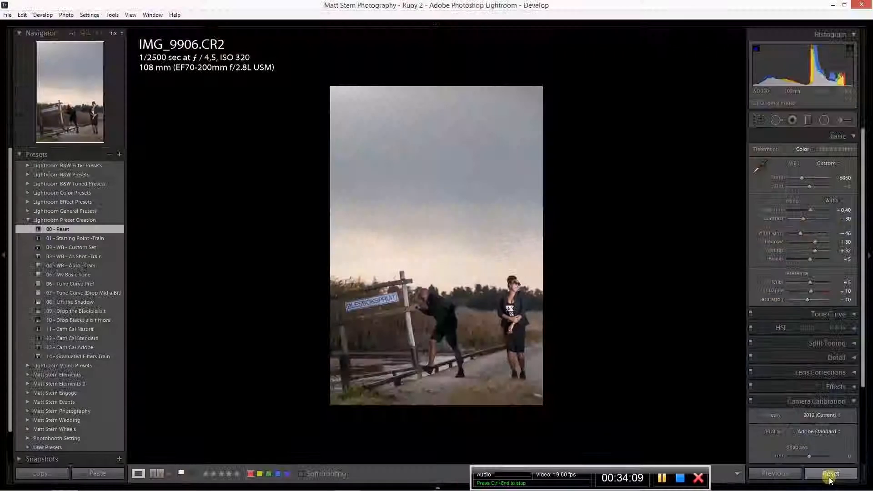
# Reset all the photo's develop settings and update the preset "00 - Reset" again from this state with the same checked settings.
pyautogui.click(829, 476)
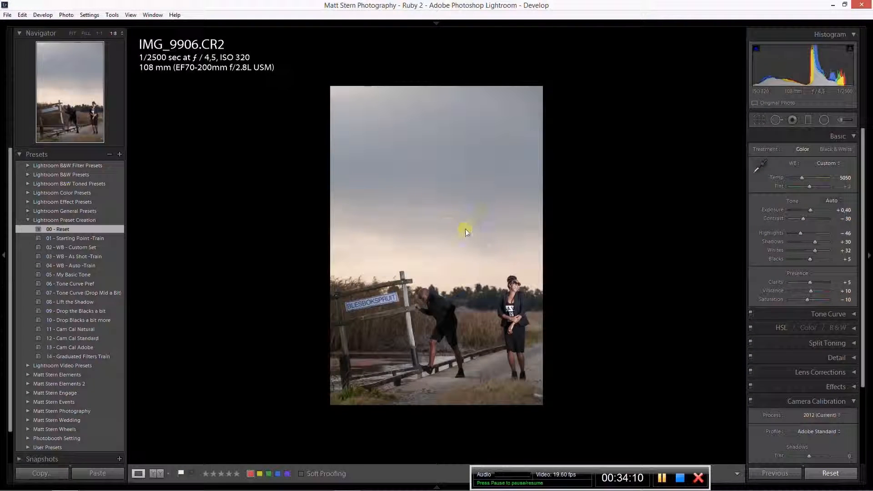
pyautogui.rightClick(84, 229)
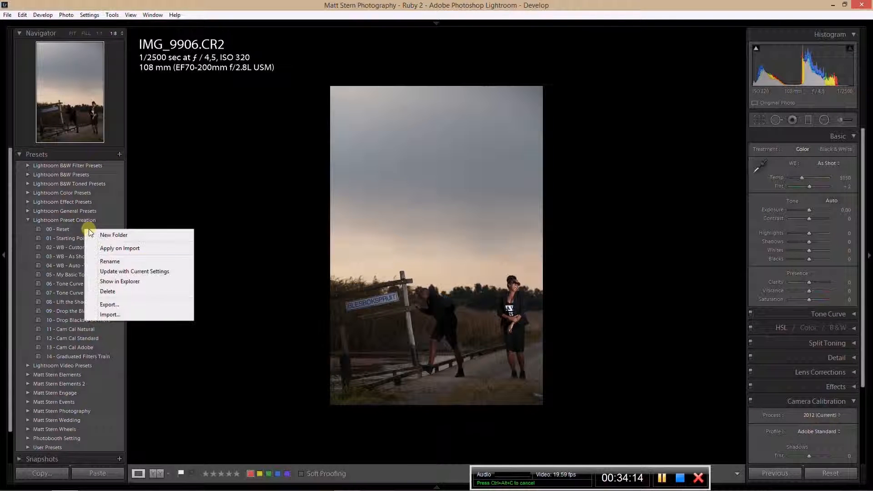
pyautogui.click(155, 271)
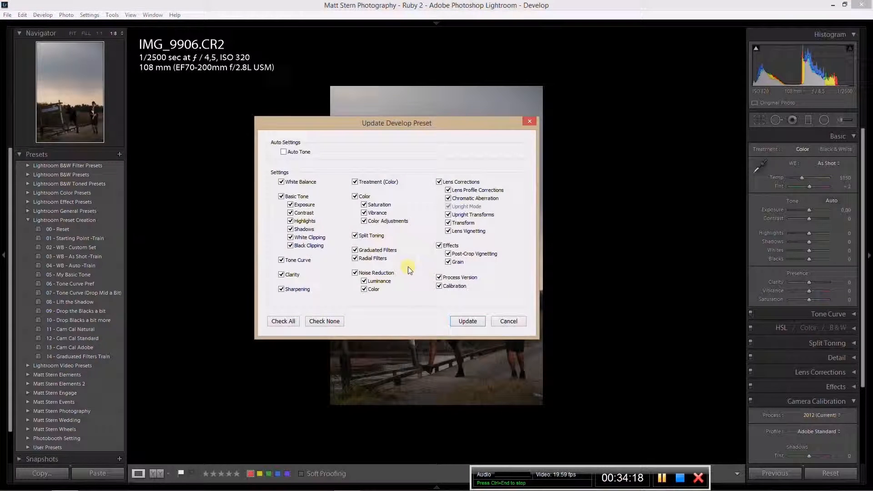
pyautogui.click(468, 321)
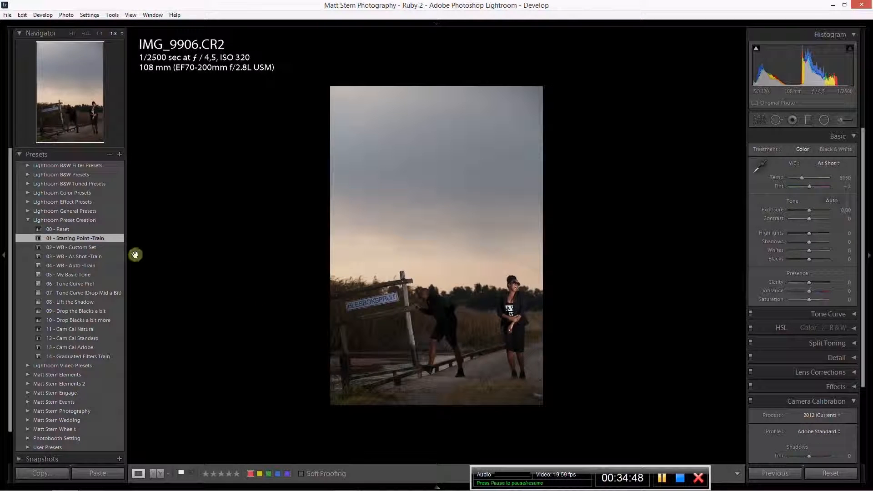
# Apply the presets "01 - Starting Point -Train", "05 - My Basic Tone", "06 - Tone Curve Pref" and "14 - Graduated Filters Train" to the photo.
pyautogui.click(103, 239)
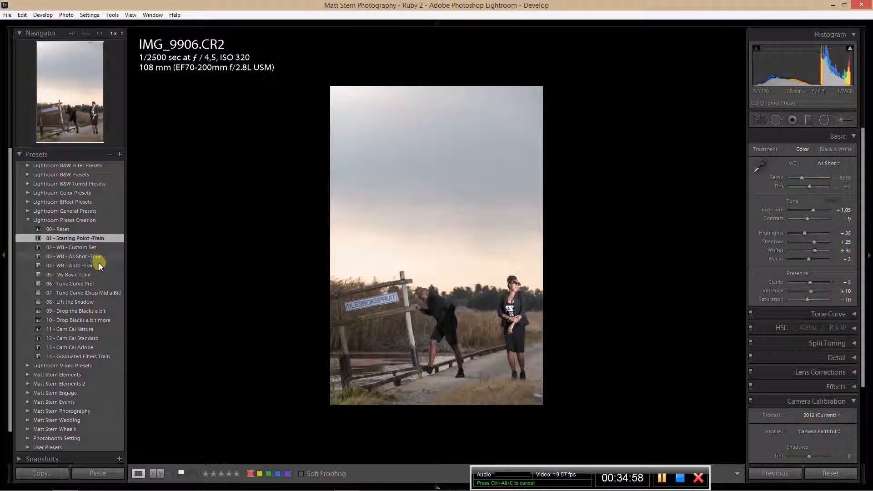
pyautogui.click(73, 275)
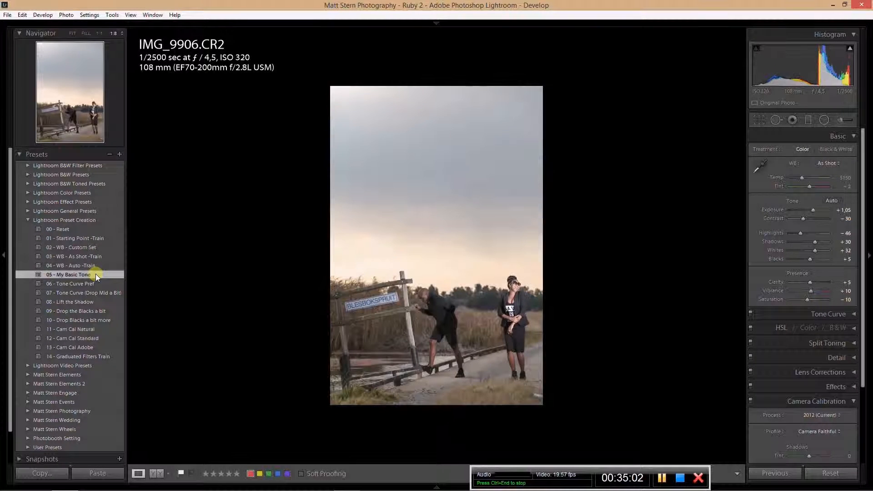
pyautogui.click(92, 285)
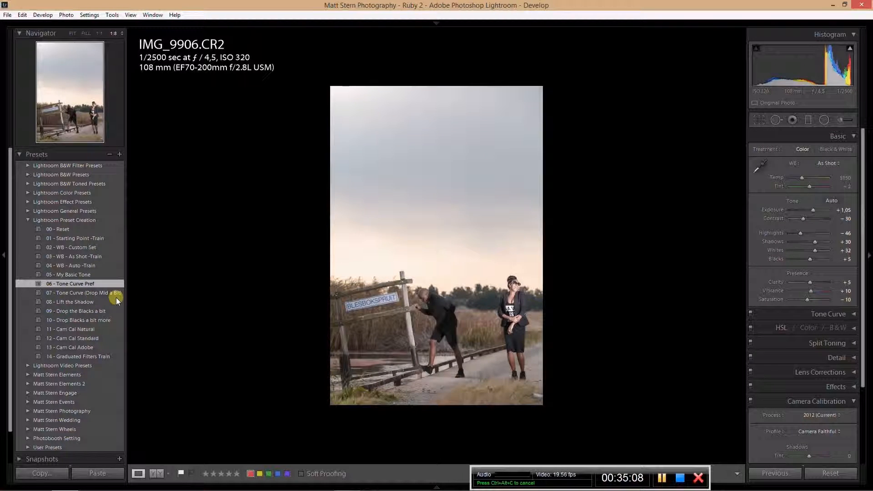
pyautogui.click(91, 357)
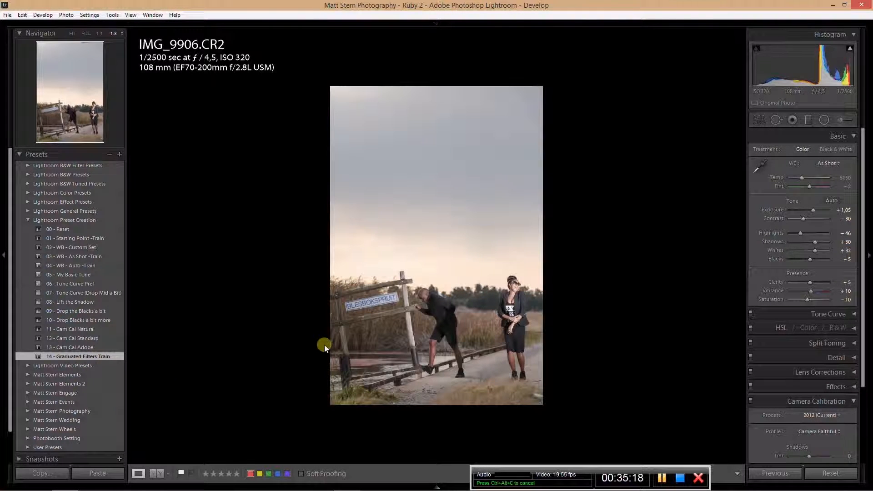
# Reset the photo's Exposure to its default and raise it in increments to +0.40.
pyautogui.doubleClick(814, 210)
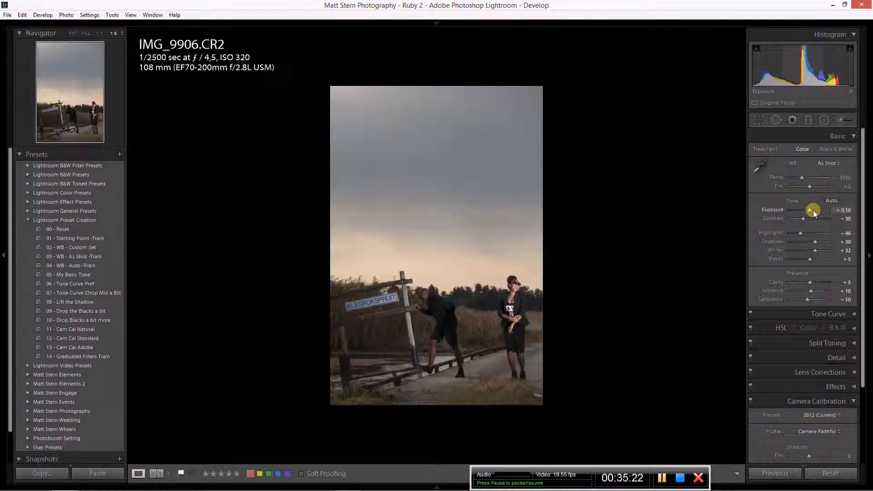
pyautogui.press('Up')
pyautogui.press('Up')
pyautogui.press('Up')
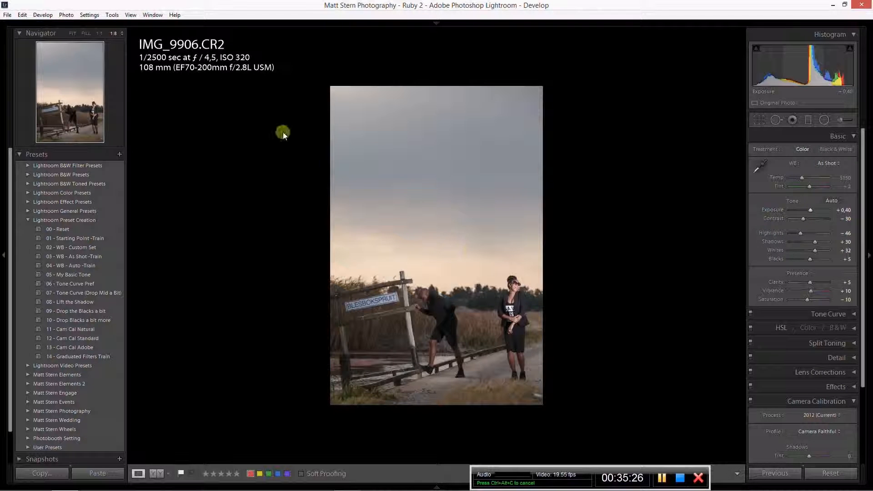
# Show the photo at Fill size and list the presets of the first "Elements" folder in place of Lightroom Preset Creation.
pyautogui.click(86, 33)
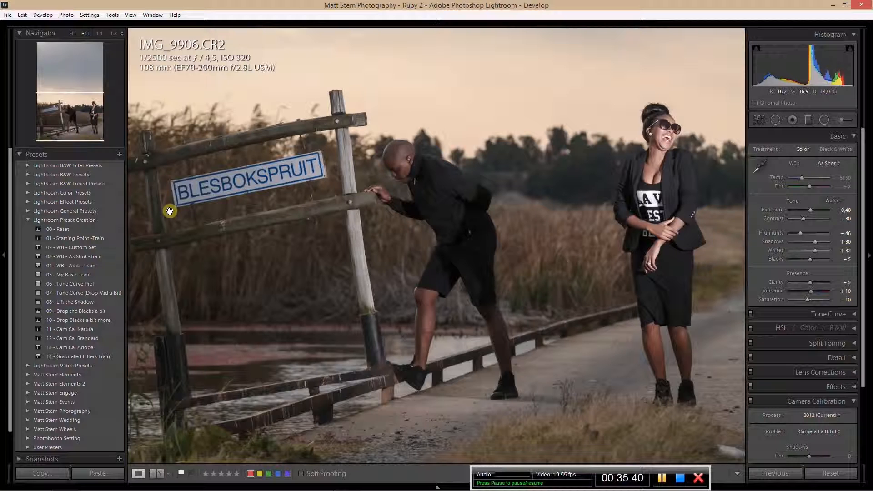
pyautogui.click(28, 220)
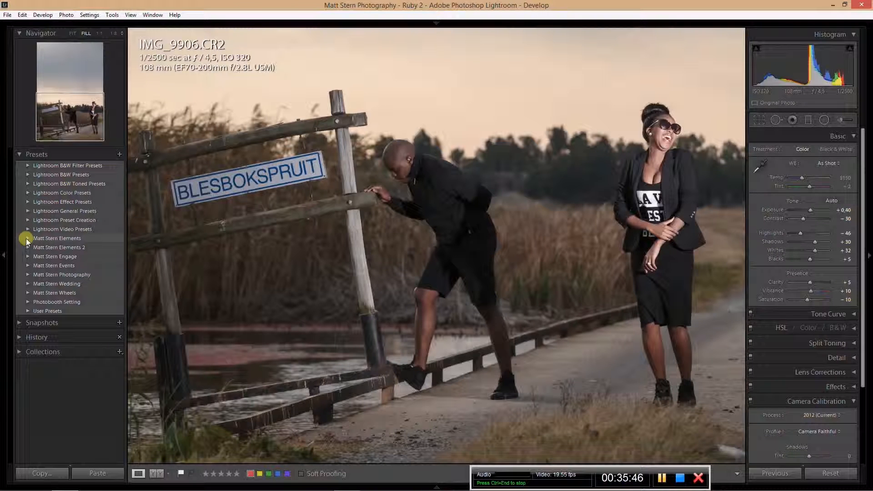
pyautogui.click(28, 238)
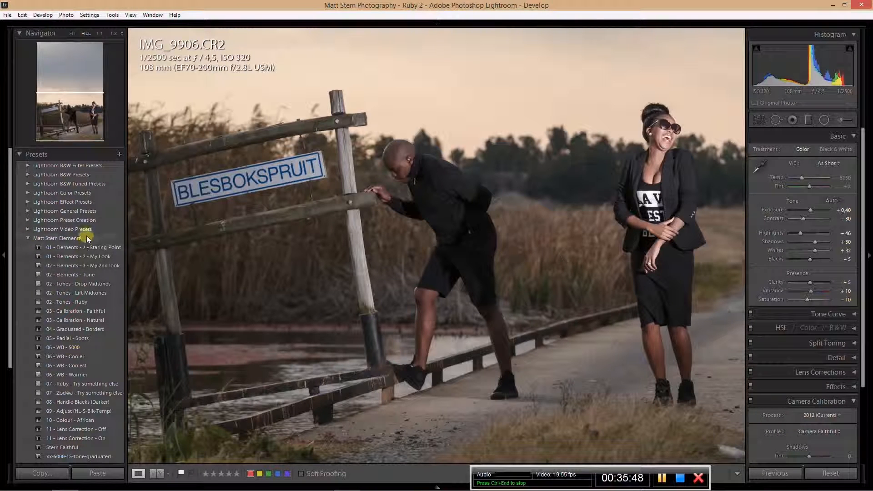